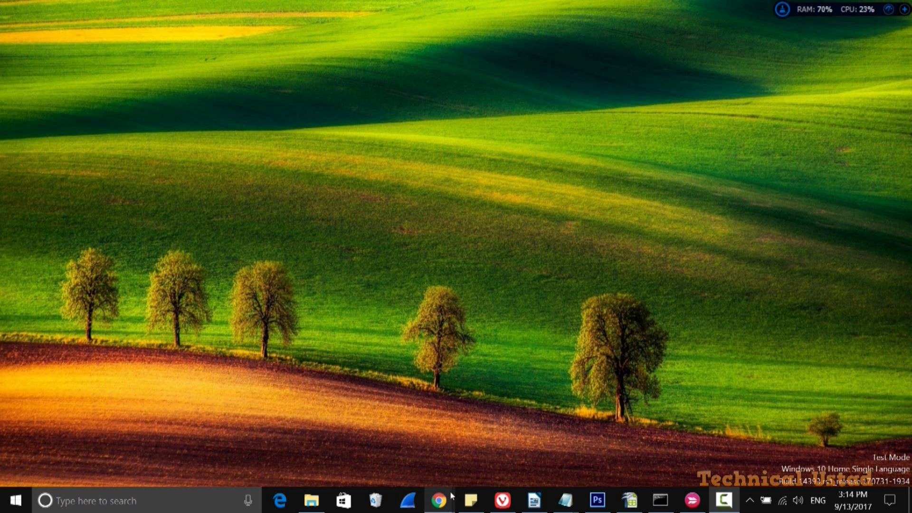
Bring up AdSense and view the Custom channels list with its single iqra channel.
click(503, 508)
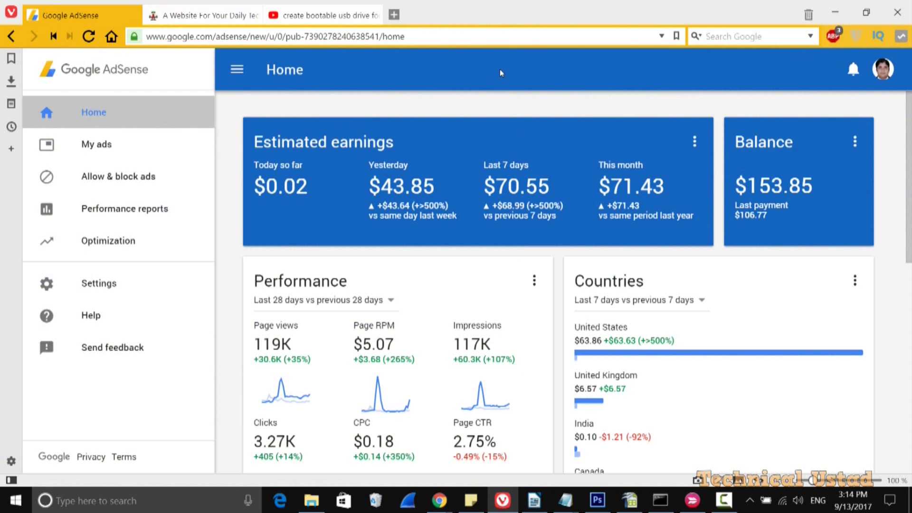
click(138, 155)
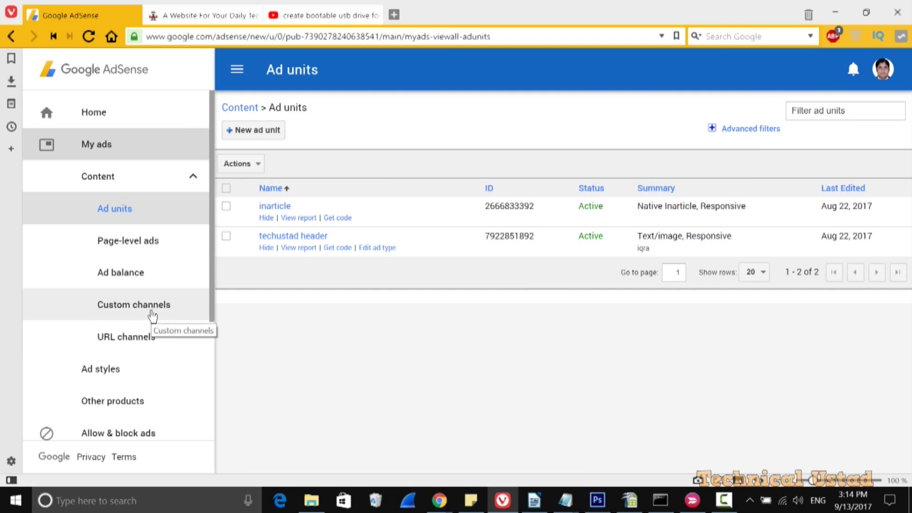
click(151, 311)
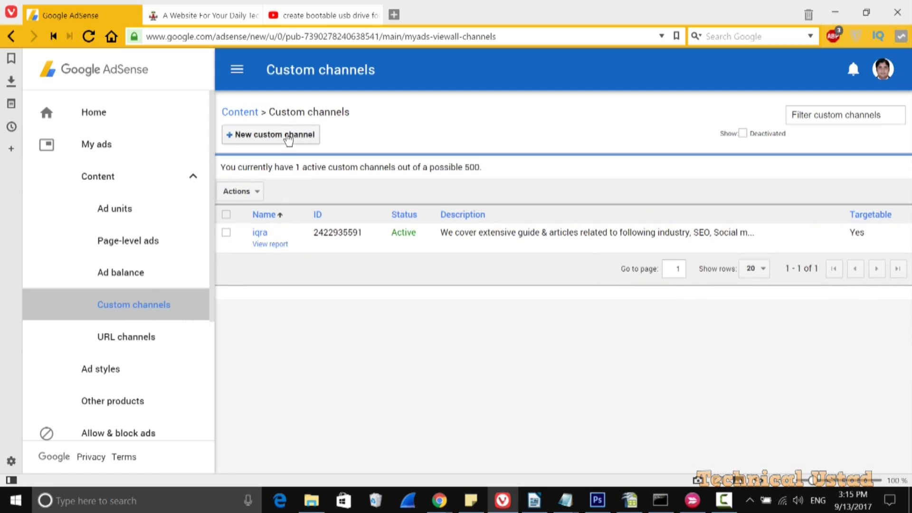
click(288, 136)
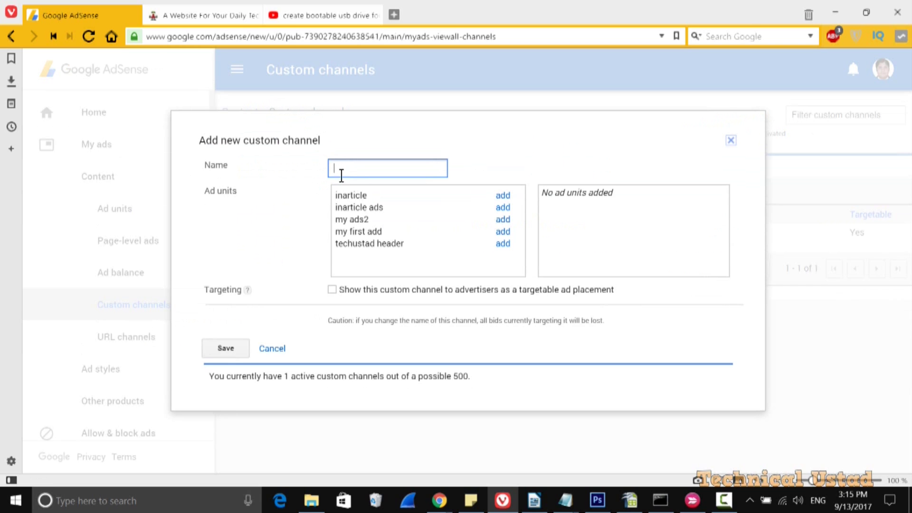
click(279, 352)
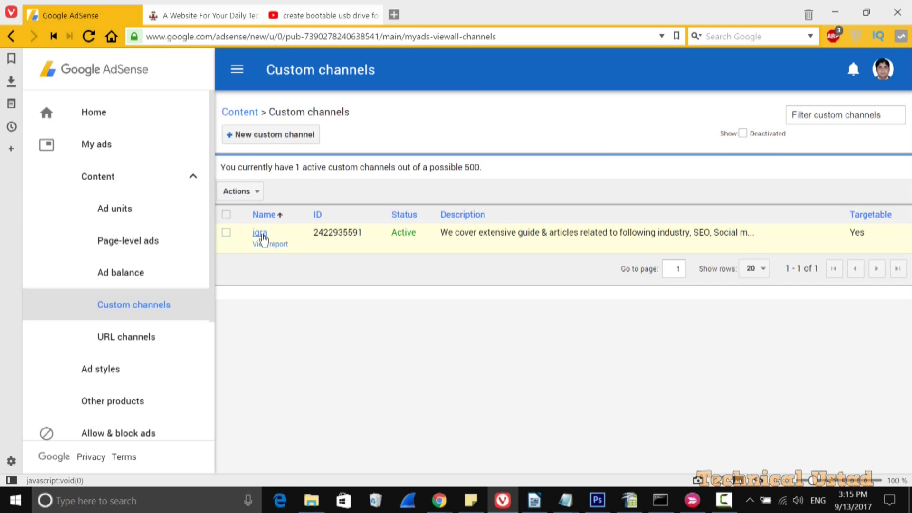
click(260, 233)
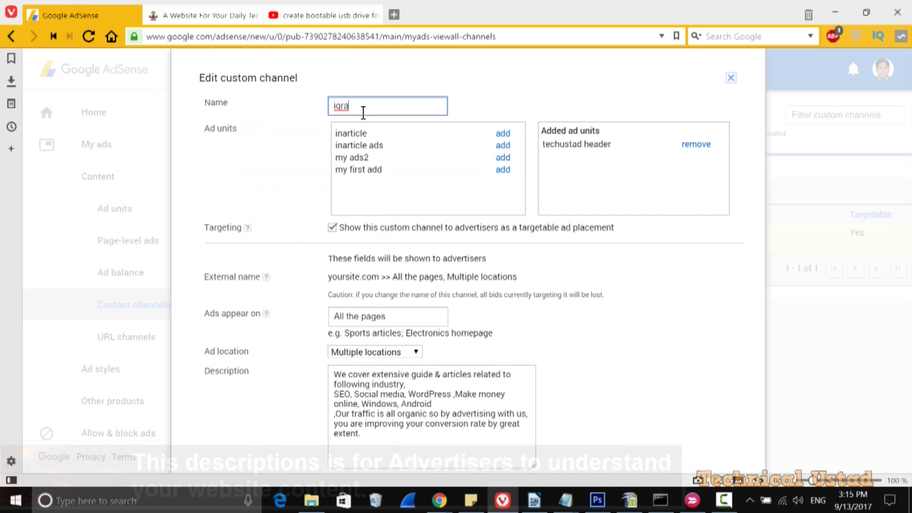
drag(353, 105, 332, 104)
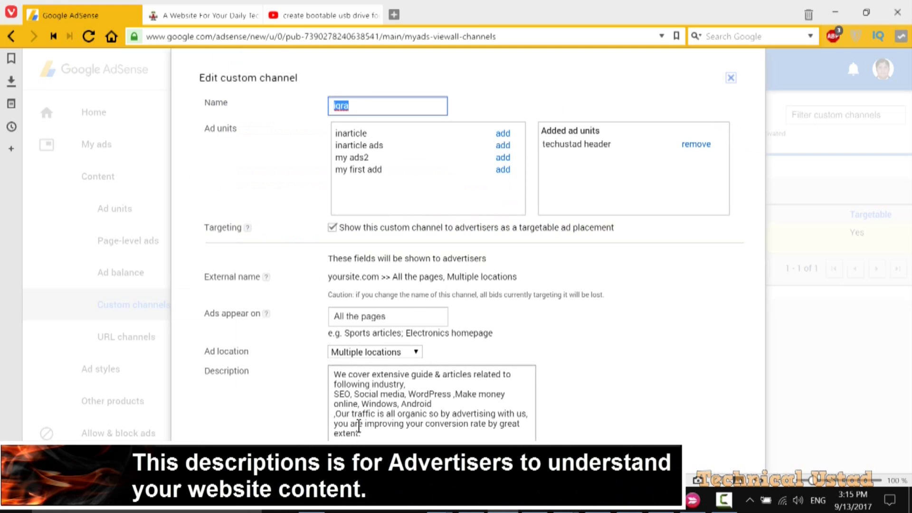
drag(360, 433, 335, 375)
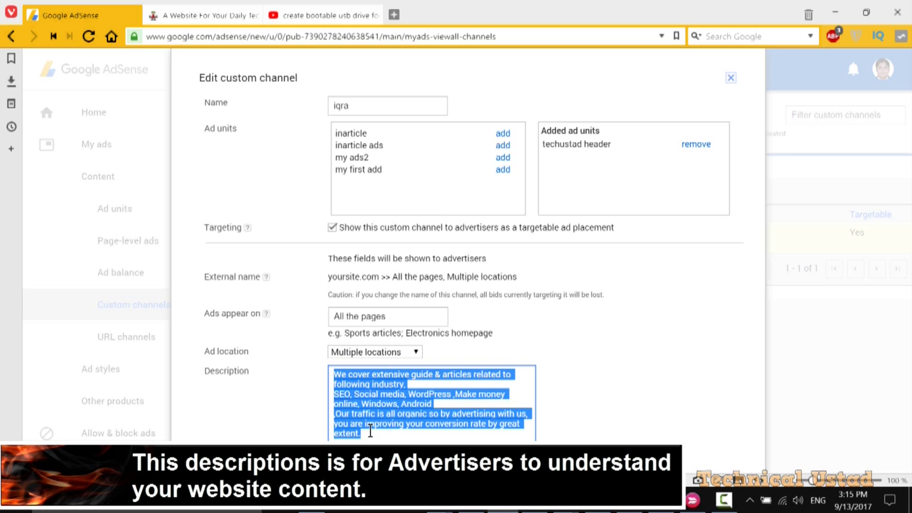
click(370, 432)
drag(364, 432, 335, 377)
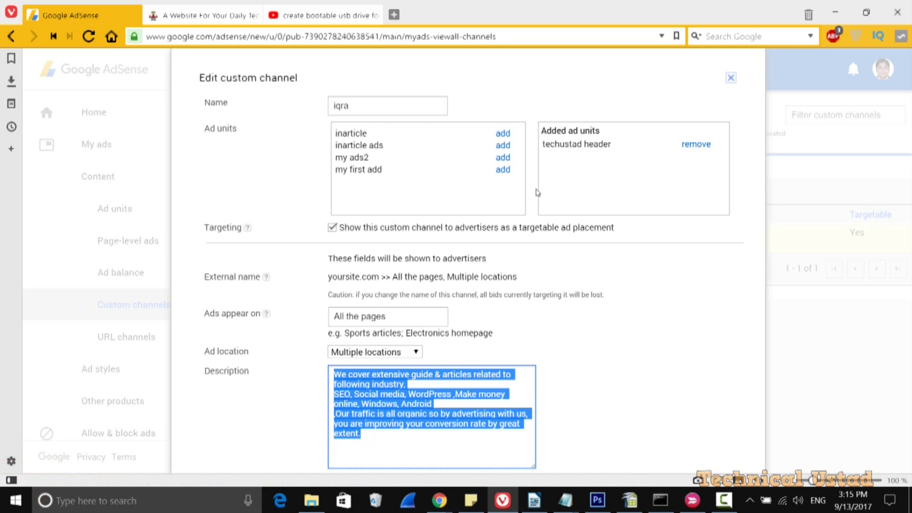
click(731, 78)
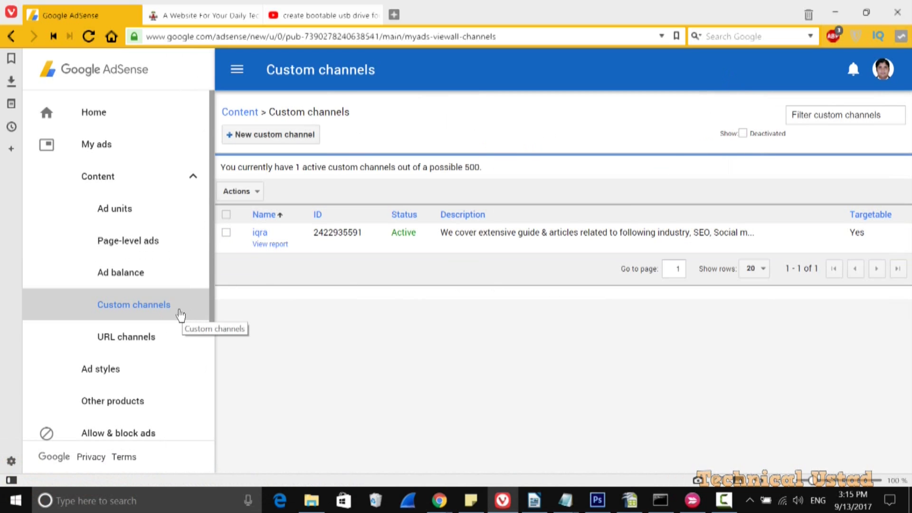
Start a new Text & display ad unit from the Ad units list.
click(136, 215)
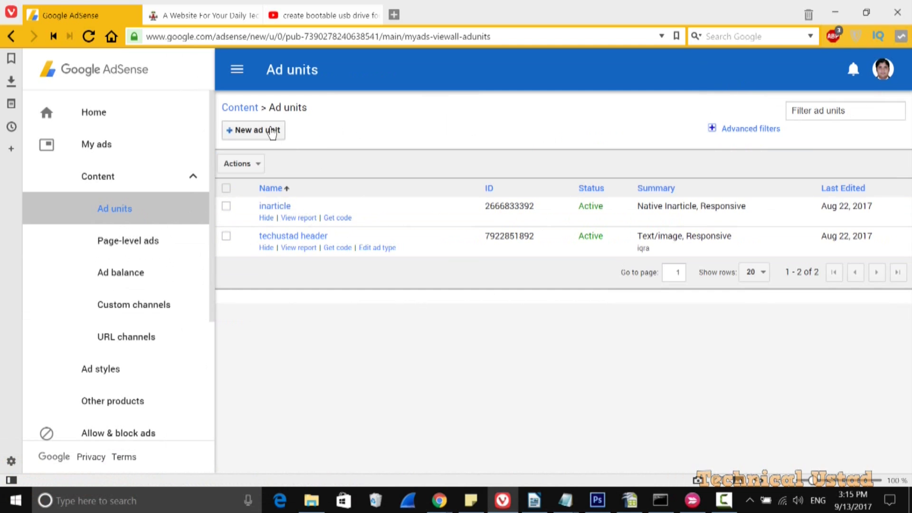
click(271, 133)
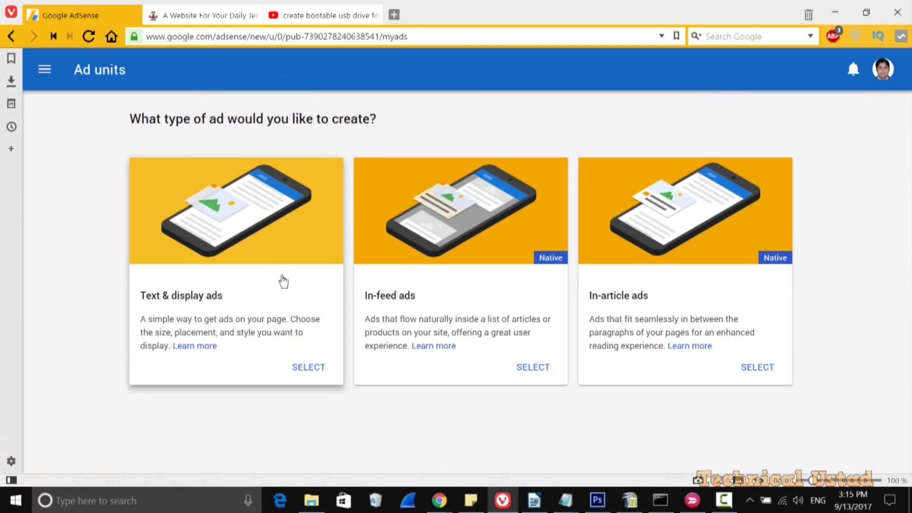
click(299, 376)
text(test)
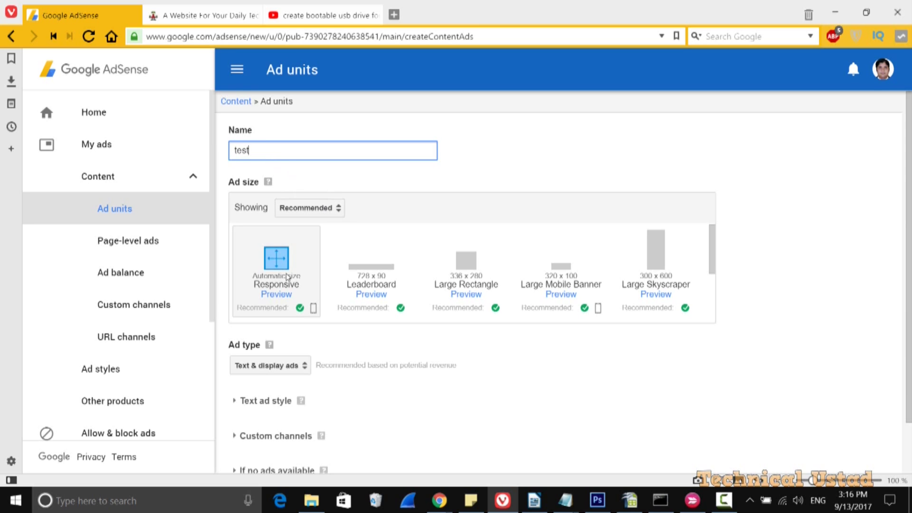
scroll(289, 285, down, 2)
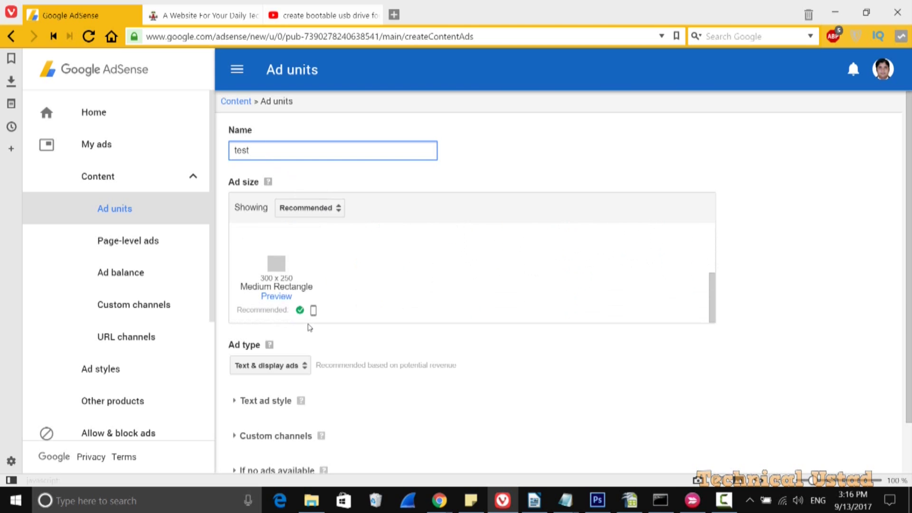
scroll(295, 294, up, 2)
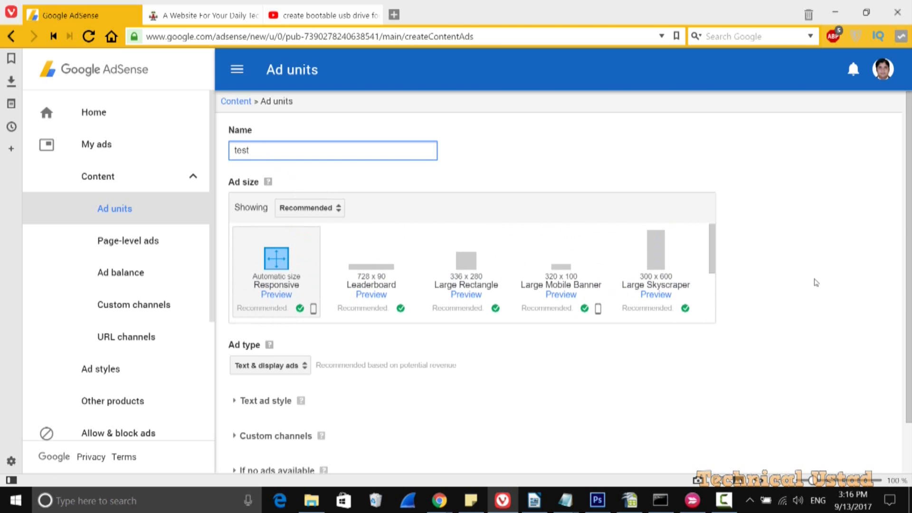
drag(908, 358, 909, 413)
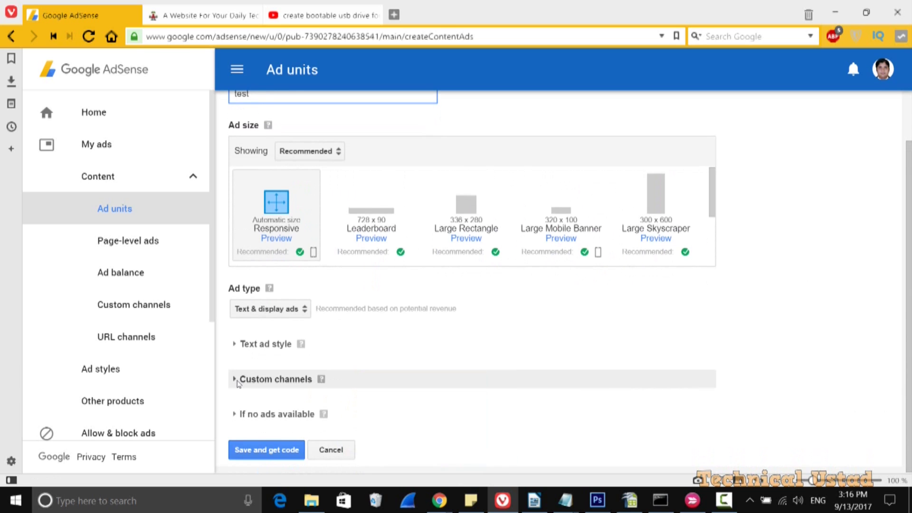
Review the custom channels available for the unit, then cancel it unsaved.
click(238, 379)
scroll(394, 363, down, 2)
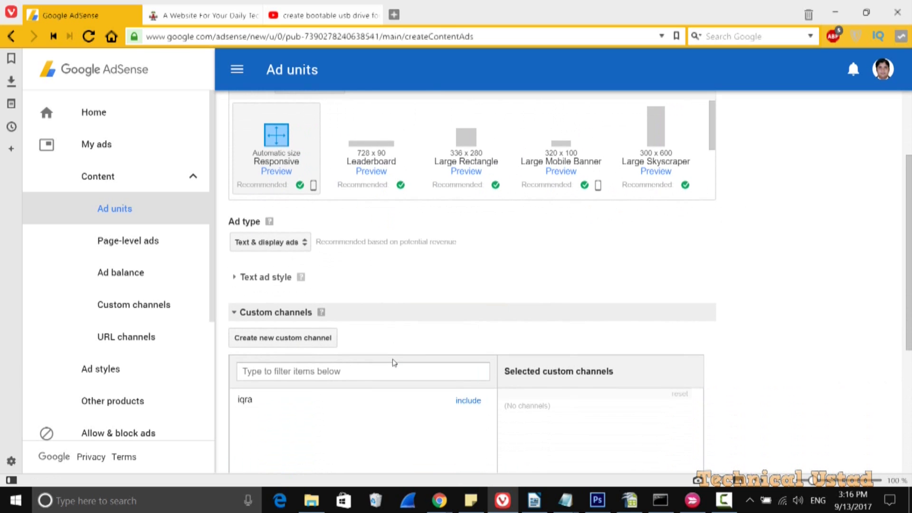
scroll(393, 362, down, 1)
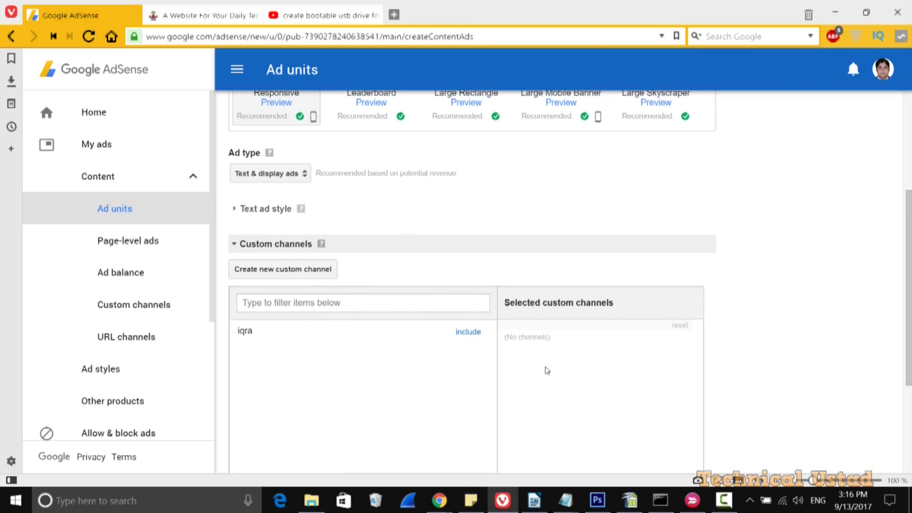
scroll(546, 370, down, 2)
scroll(263, 261, up, 1)
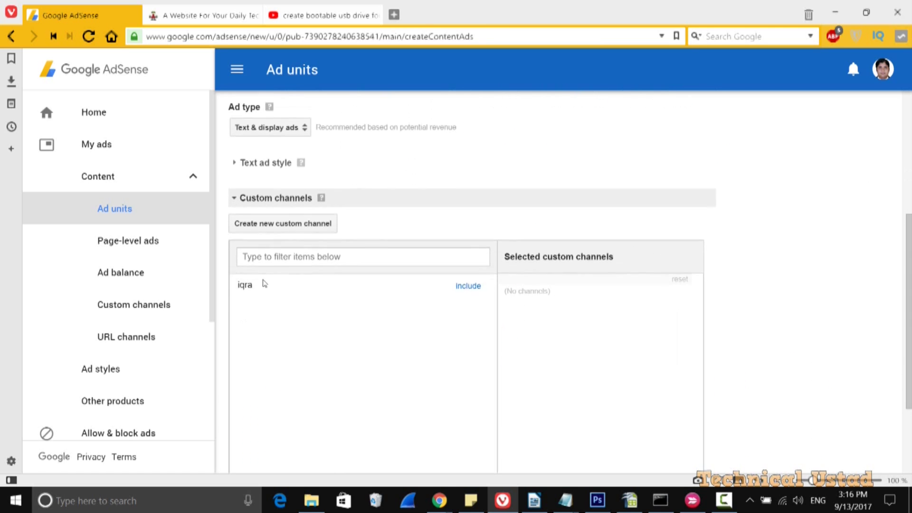
scroll(263, 275, up, 3)
scroll(263, 283, down, 5)
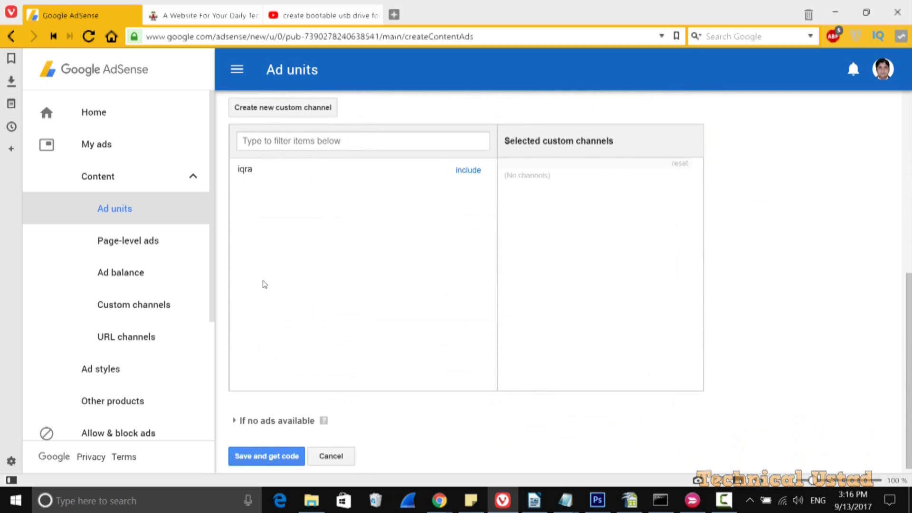
scroll(264, 284, up, 1)
scroll(264, 284, down, 1)
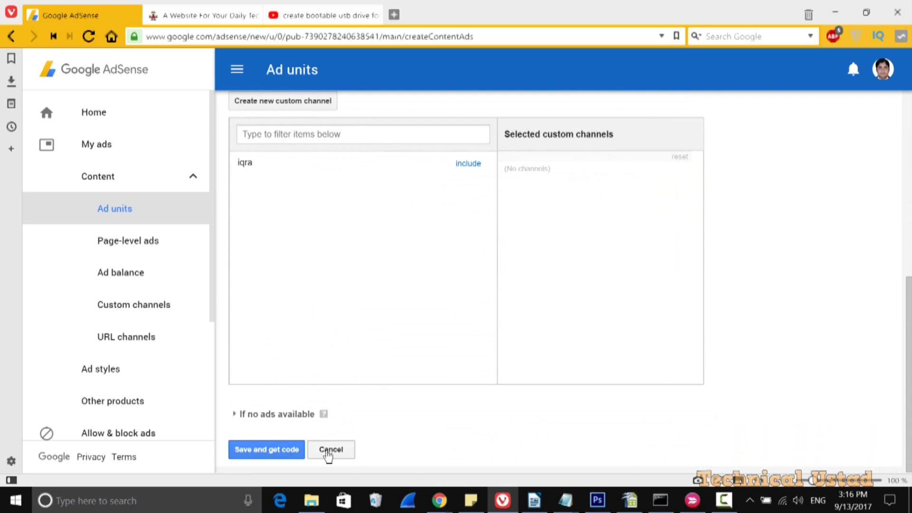
click(323, 451)
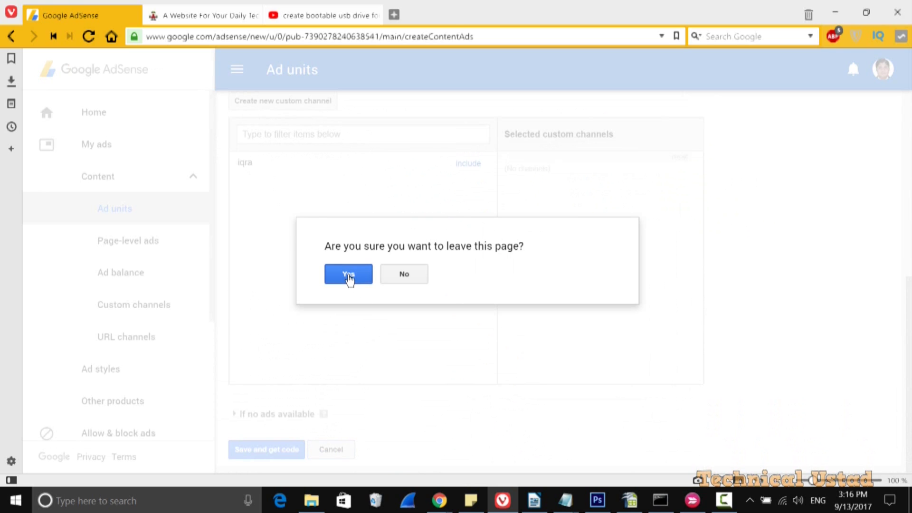
Leave the unsaved unit and check that techustad header uses the iqra custom channel.
click(349, 276)
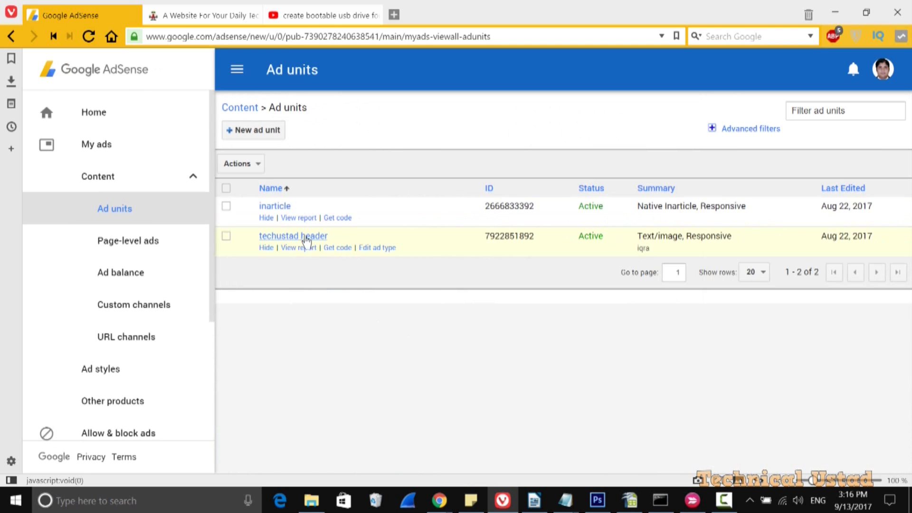
click(306, 240)
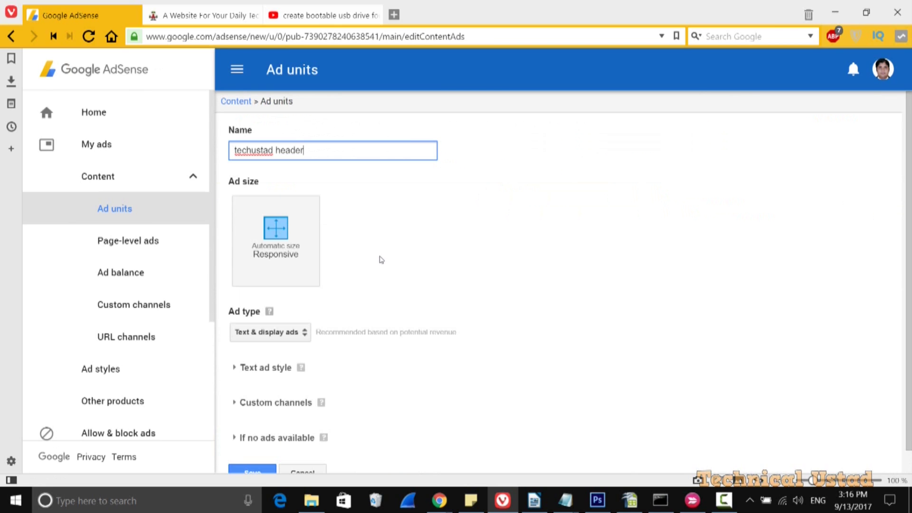
scroll(380, 259, down, 2)
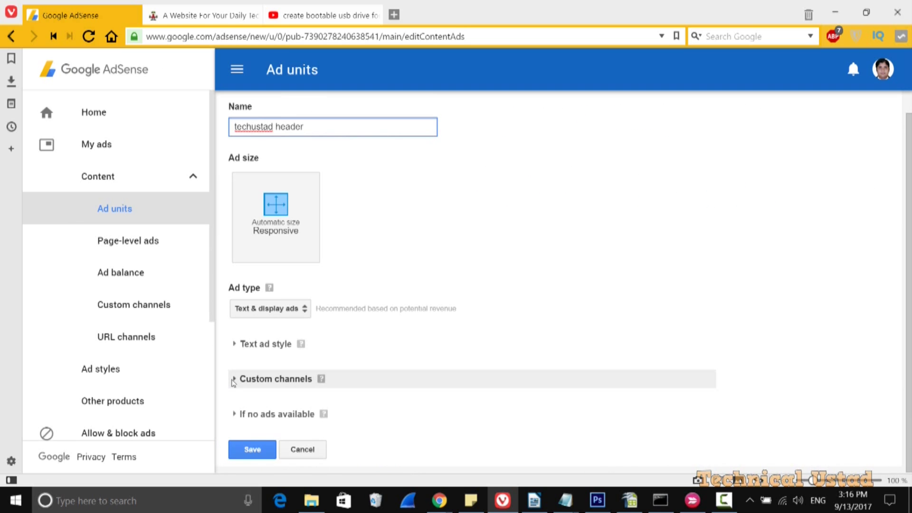
click(276, 378)
scroll(366, 361, down, 3)
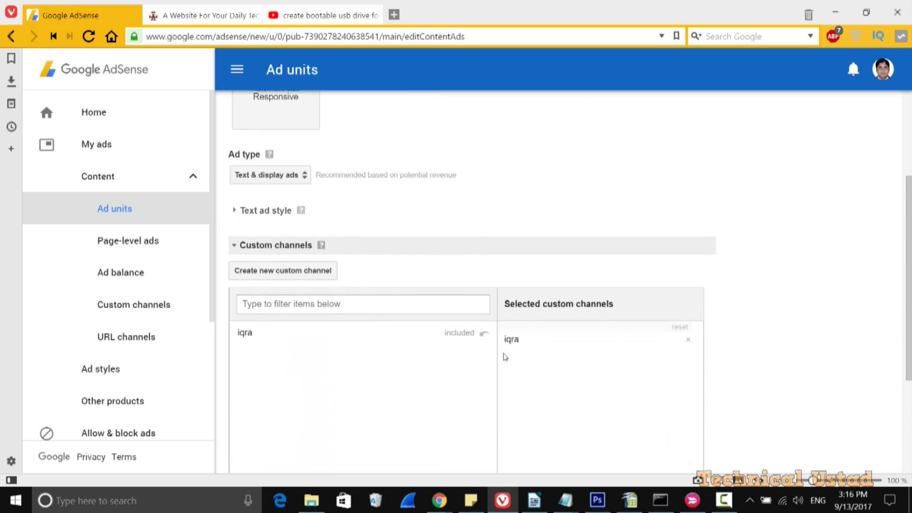
scroll(489, 340, down, 3)
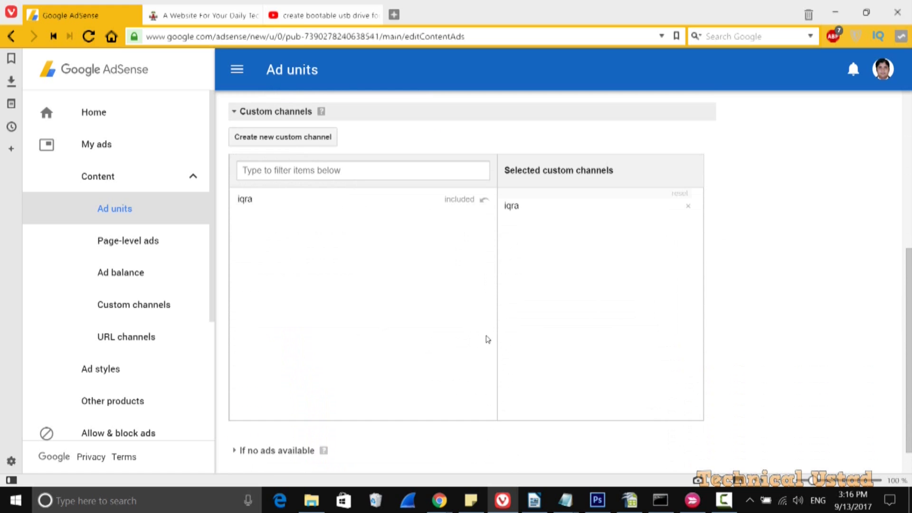
click(314, 453)
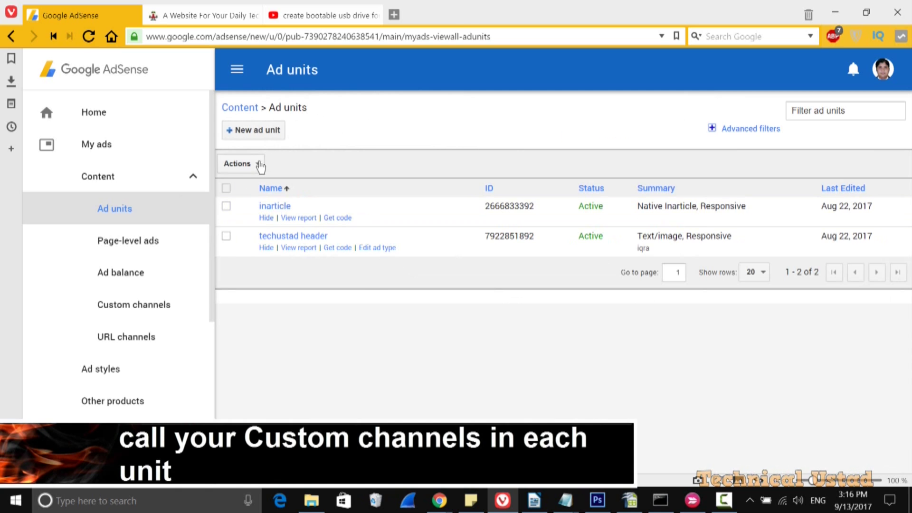
Open a new In-article ad editor, look through it, and close it unsaved.
click(244, 134)
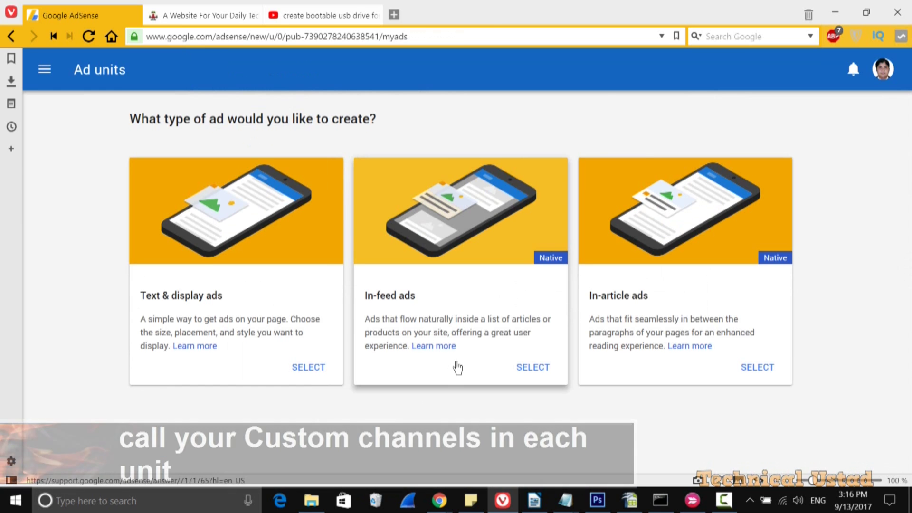
click(759, 369)
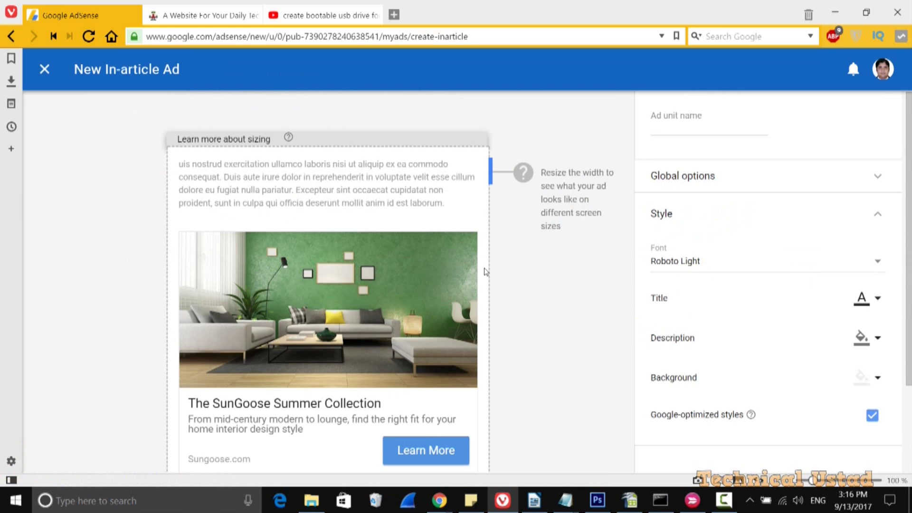
scroll(485, 271, down, 3)
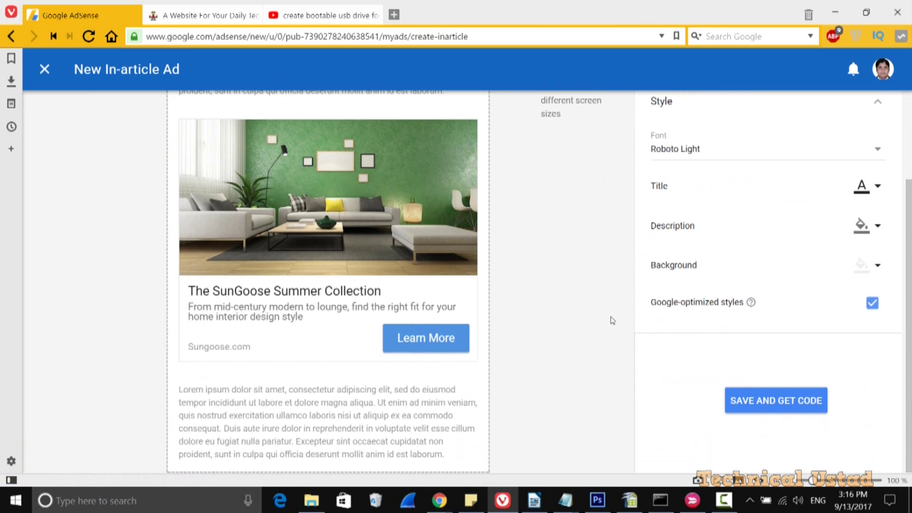
scroll(612, 321, up, 2)
scroll(612, 321, down, 2)
click(44, 72)
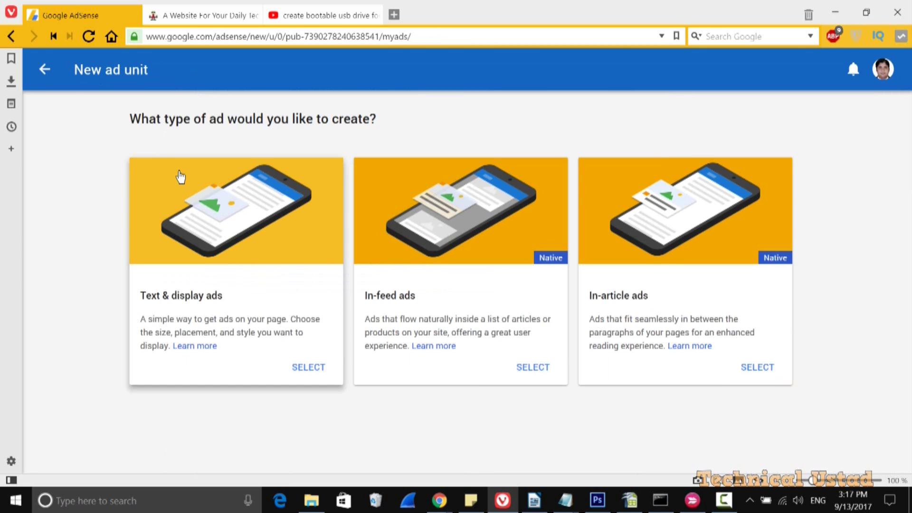
Minimize the AdSense browser and bring up the Technical Ustad site in Chrome.
click(829, 19)
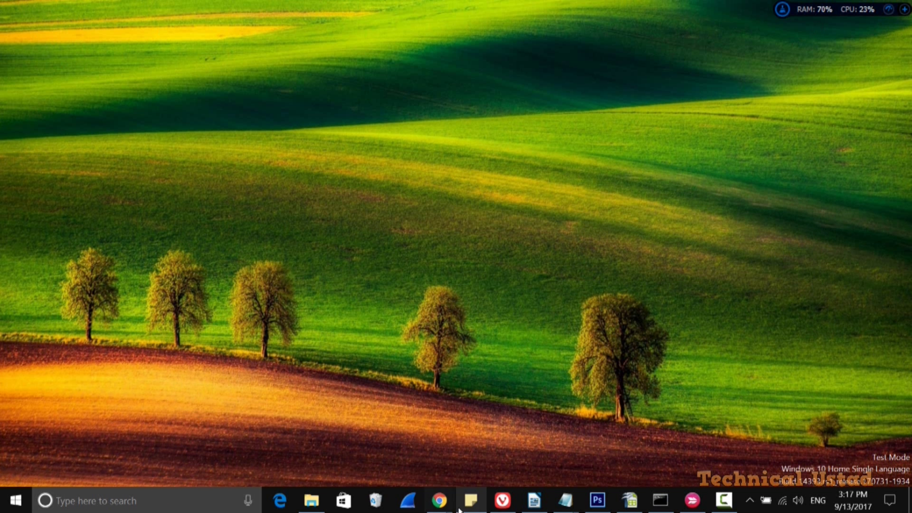
click(446, 508)
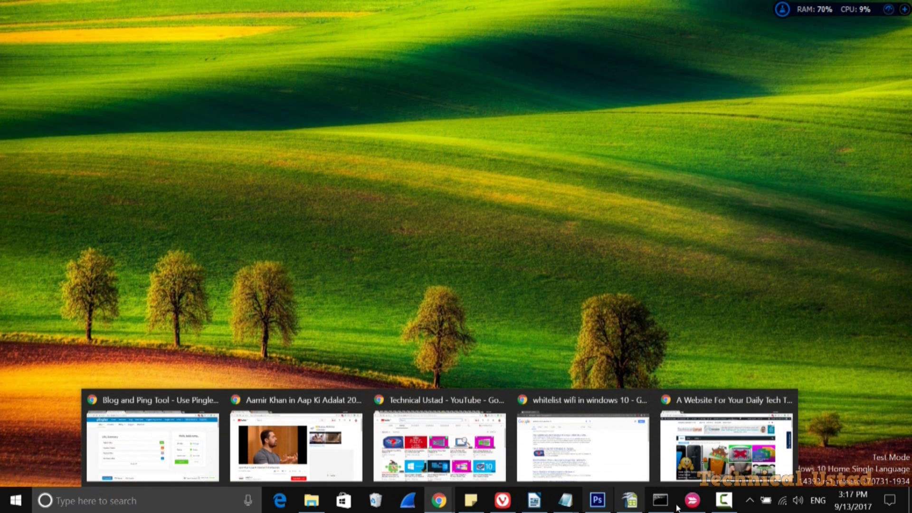
click(725, 446)
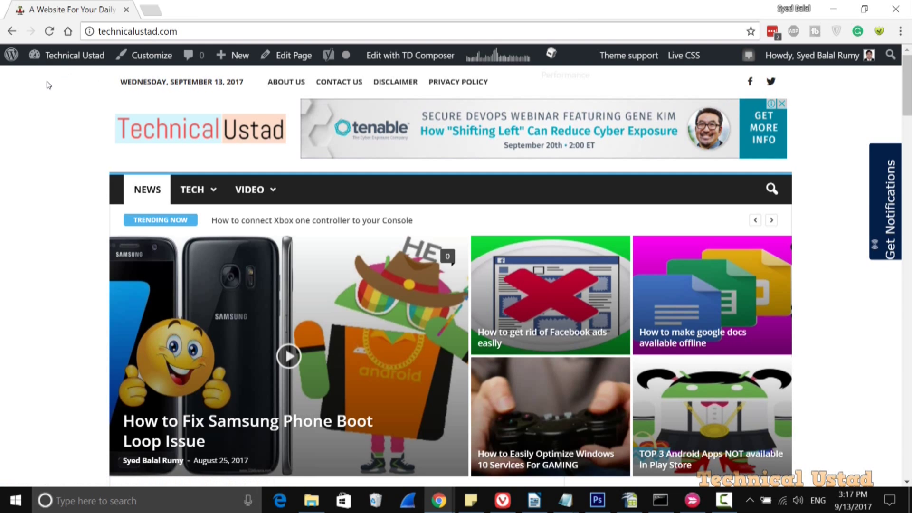
mouse_move(68, 55)
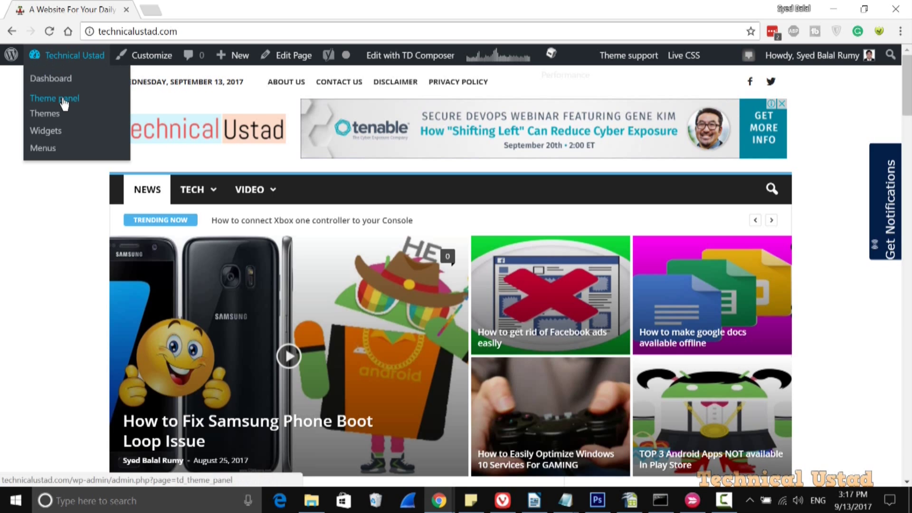
In the Newsmag theme panel's Ads settings, expand Header ad and select its code.
click(63, 100)
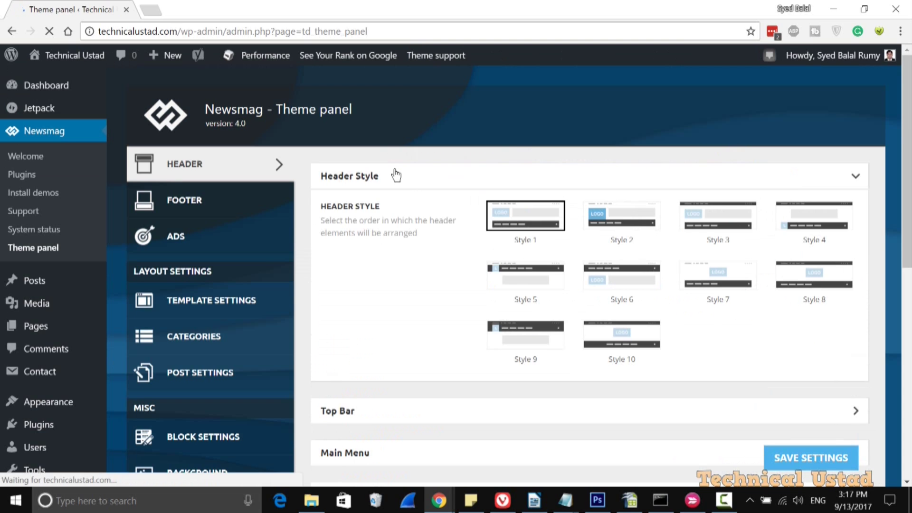
click(179, 245)
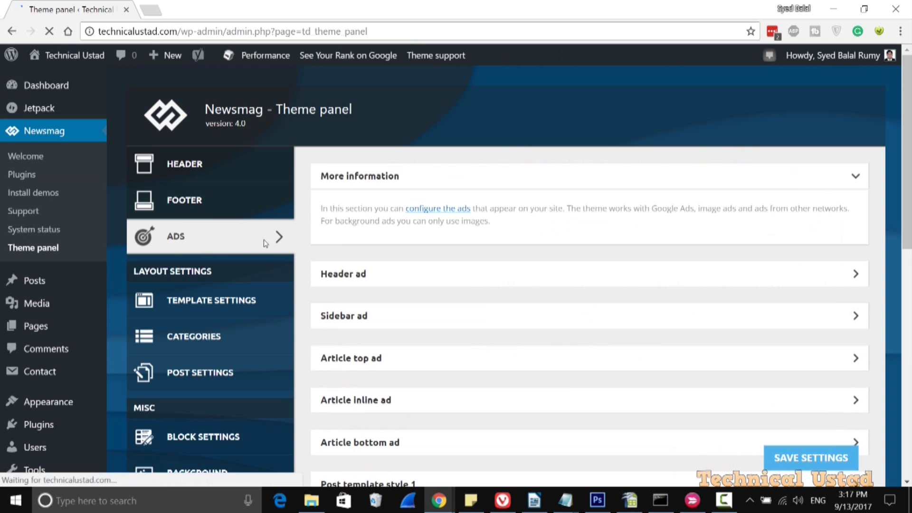
click(525, 285)
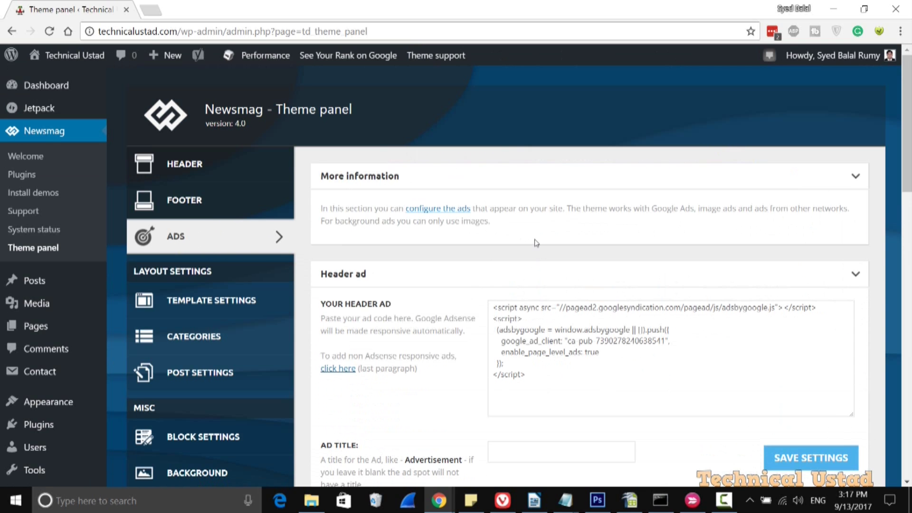
scroll(451, 253, down, 1)
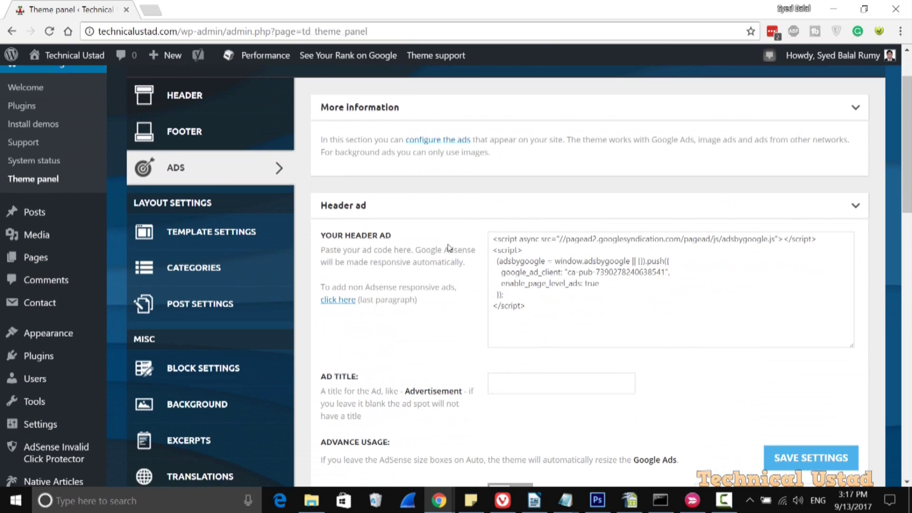
scroll(449, 247, down, 1)
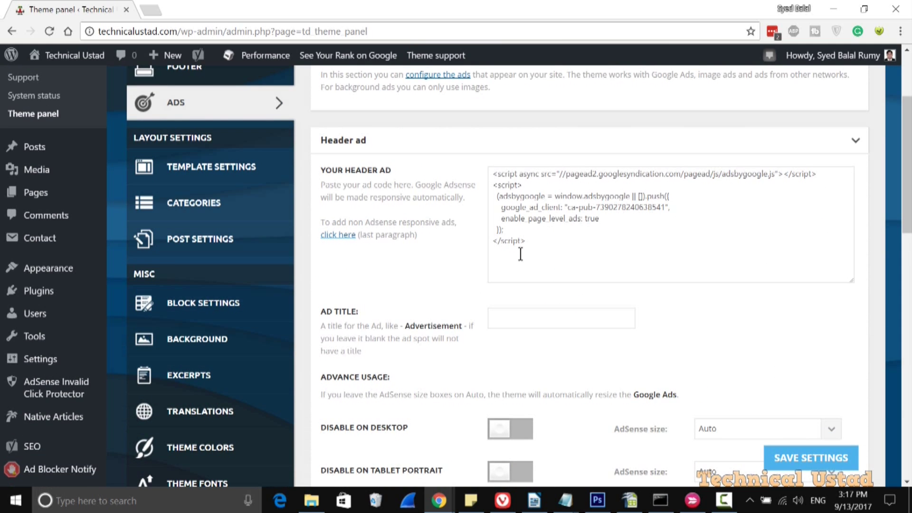
drag(520, 237, 488, 175)
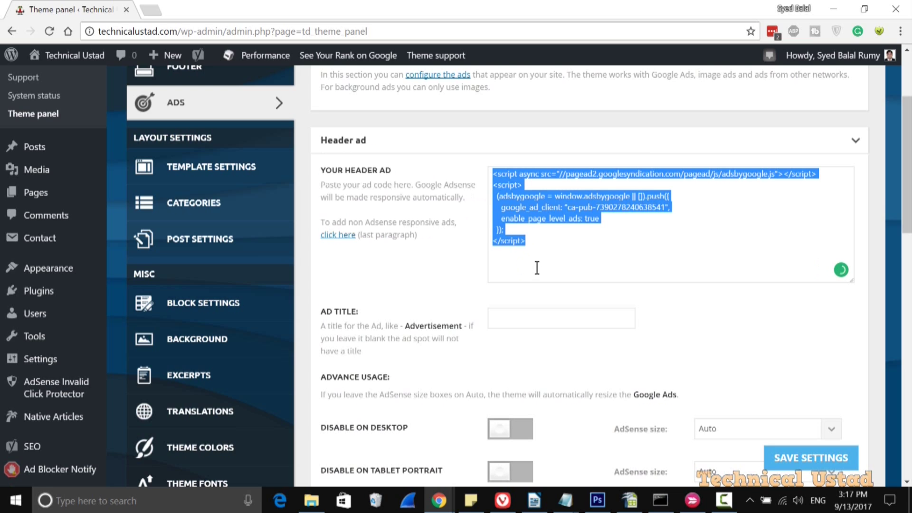
Expand the Sidebar ad section to view its AdSense code.
scroll(418, 245, down, 1)
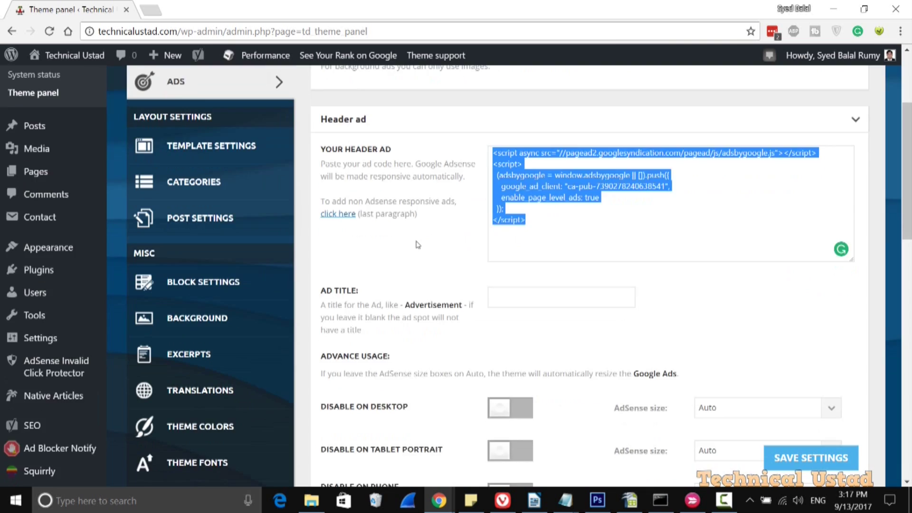
scroll(418, 244, down, 3)
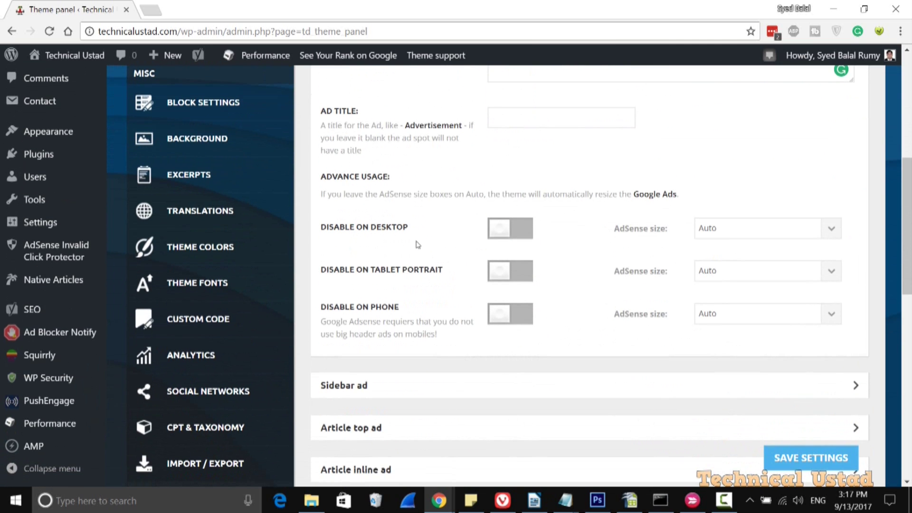
scroll(417, 245, up, 3)
scroll(417, 244, down, 1)
scroll(417, 245, down, 2)
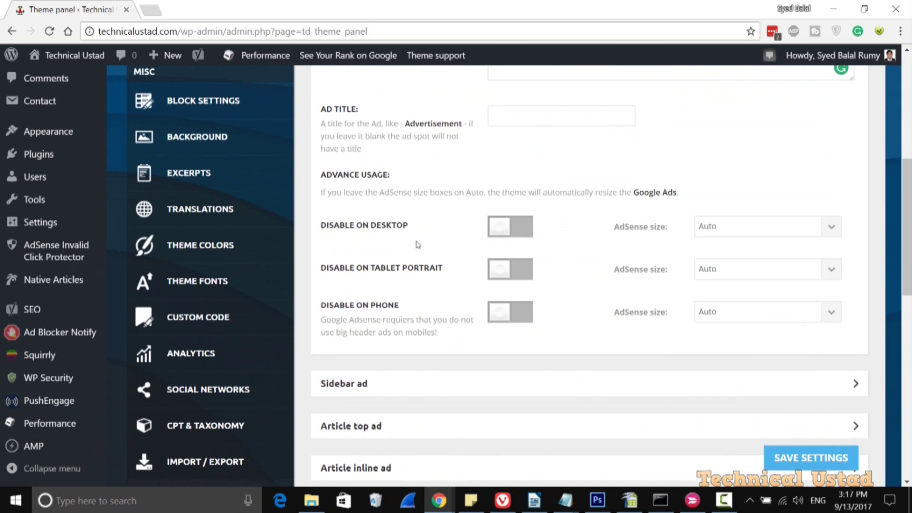
scroll(418, 245, down, 3)
click(406, 255)
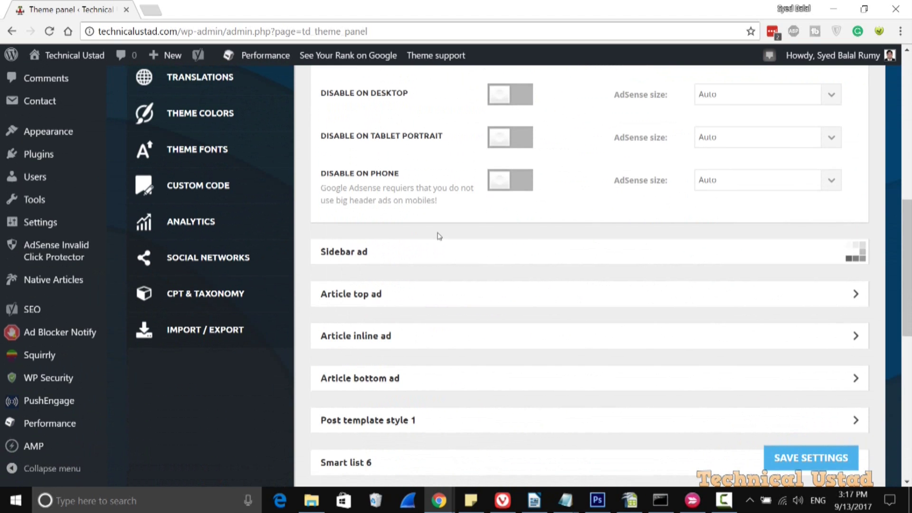
scroll(444, 269, down, 2)
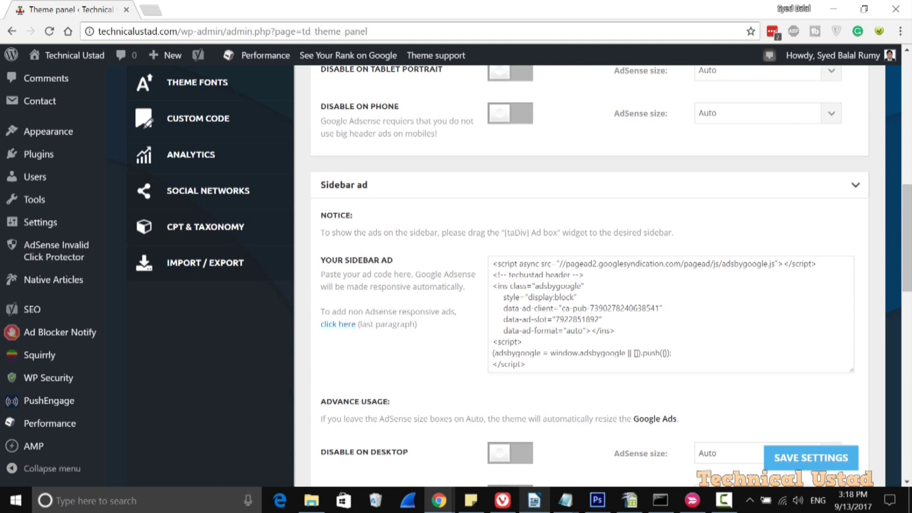
click(504, 502)
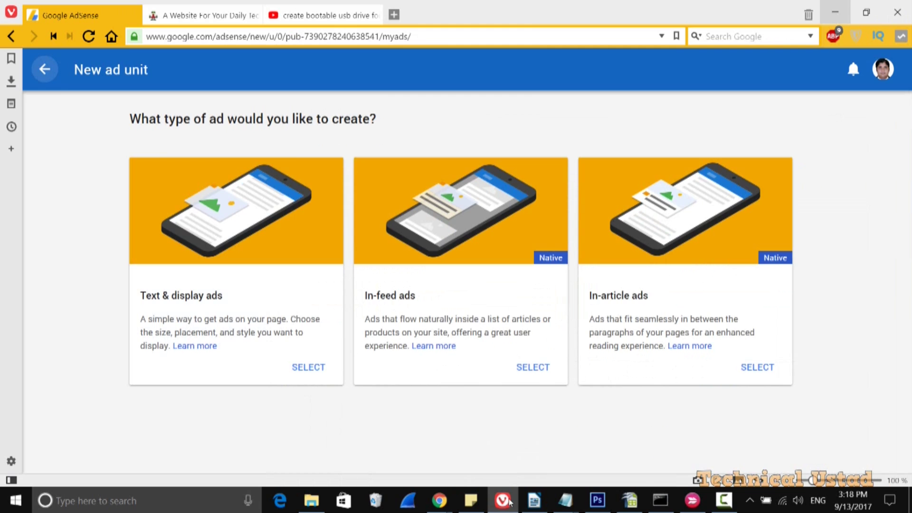
click(12, 36)
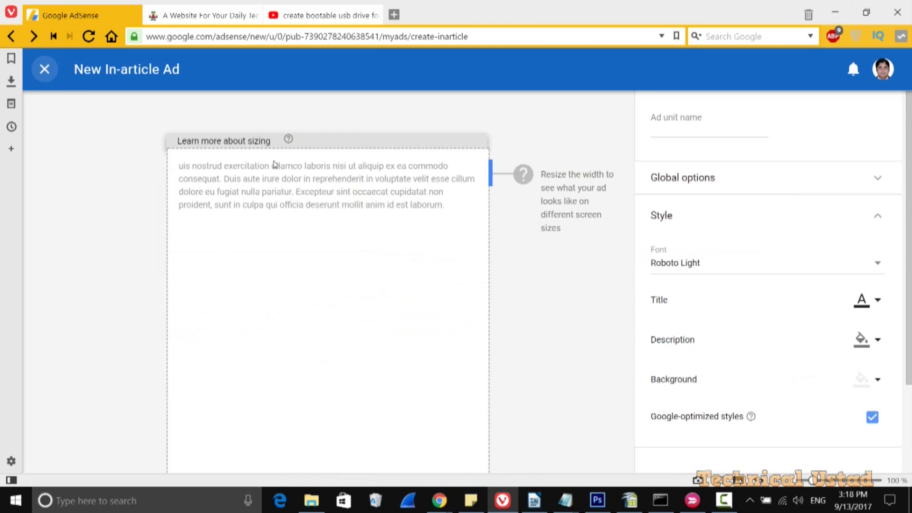
click(12, 36)
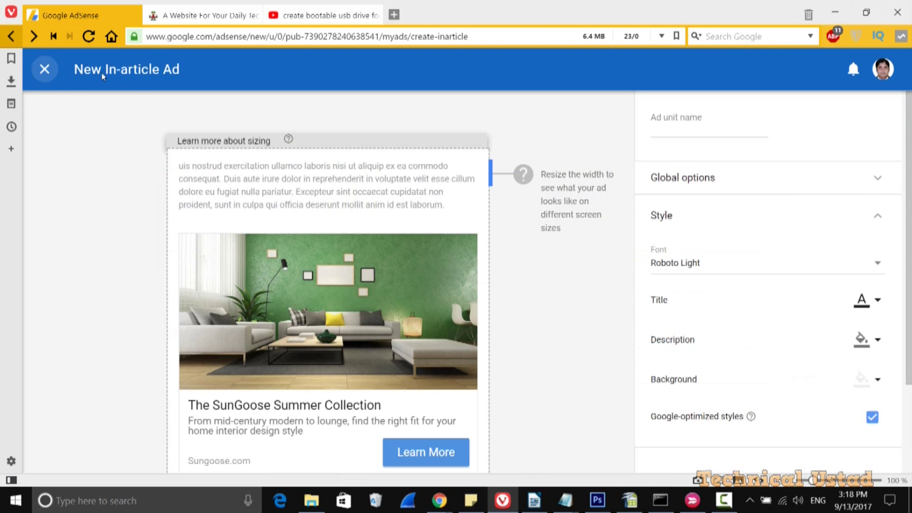
click(11, 36)
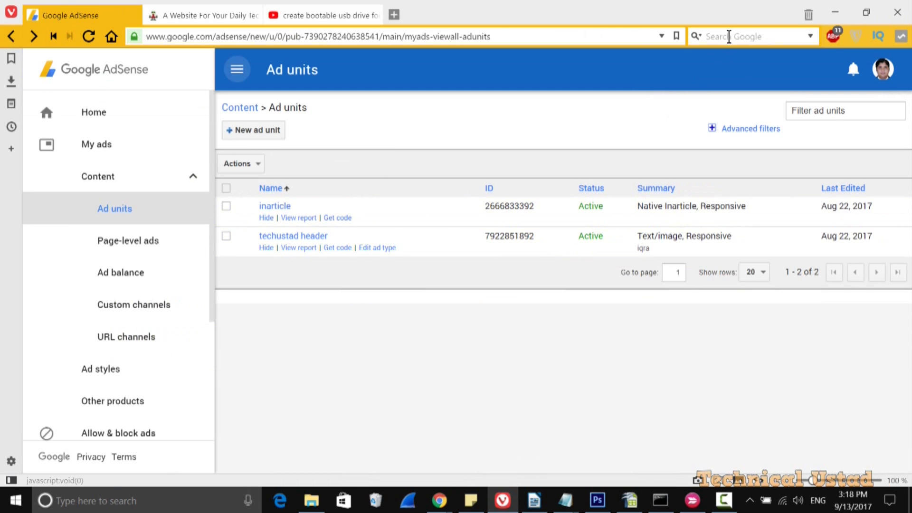
click(839, 11)
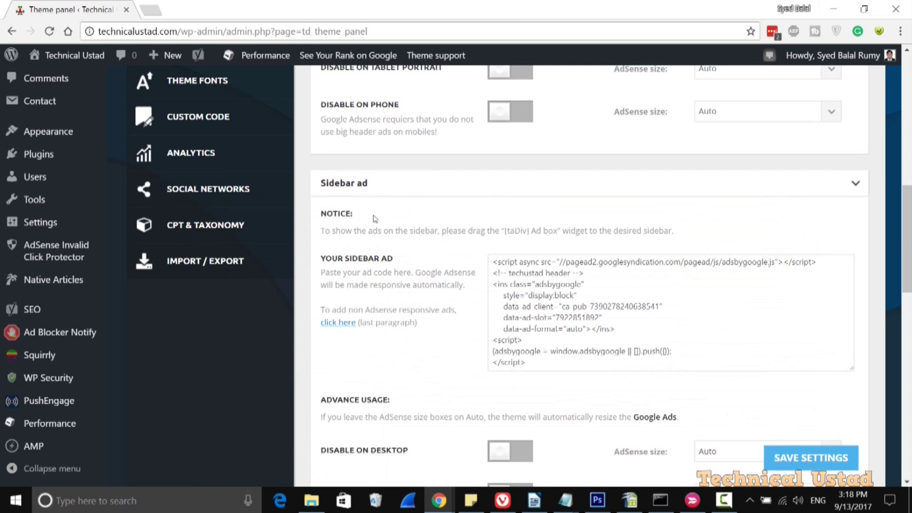
Expand Article top ad and verify its pasted AdSense code against the Ad units page.
scroll(366, 210, down, 7)
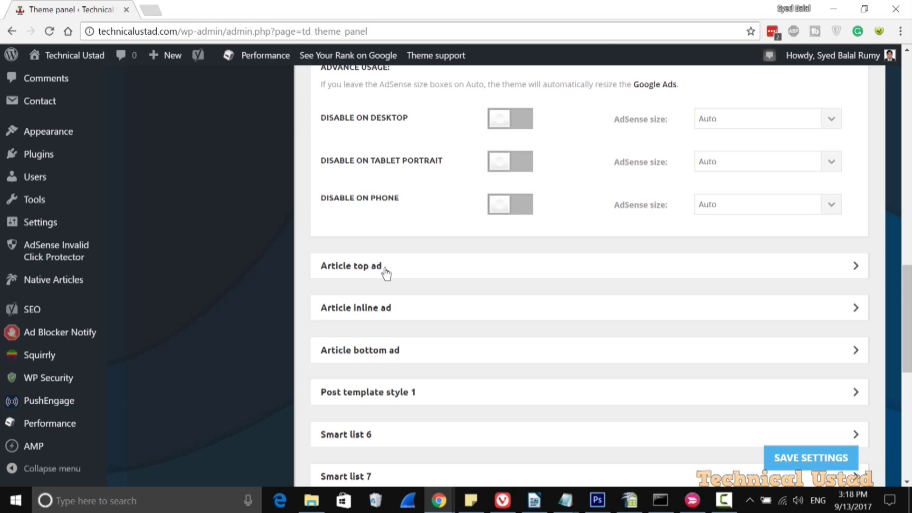
click(385, 269)
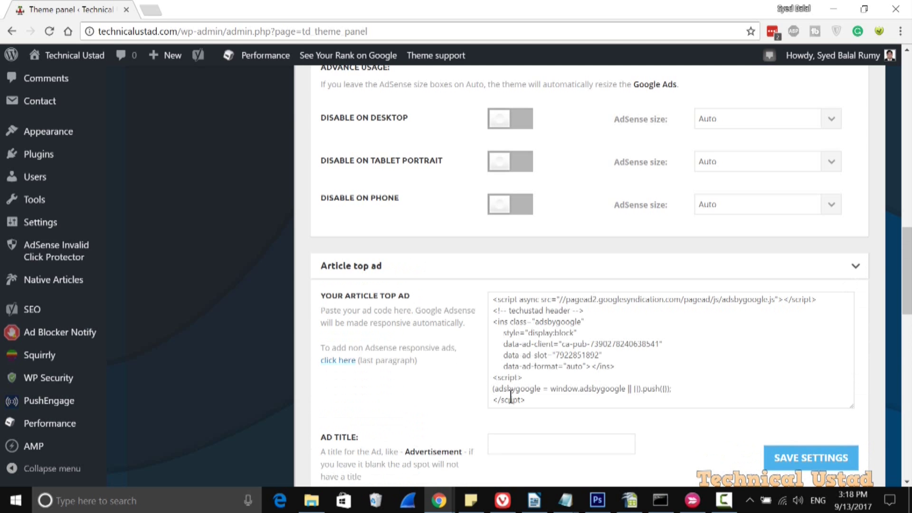
drag(493, 303, 525, 370)
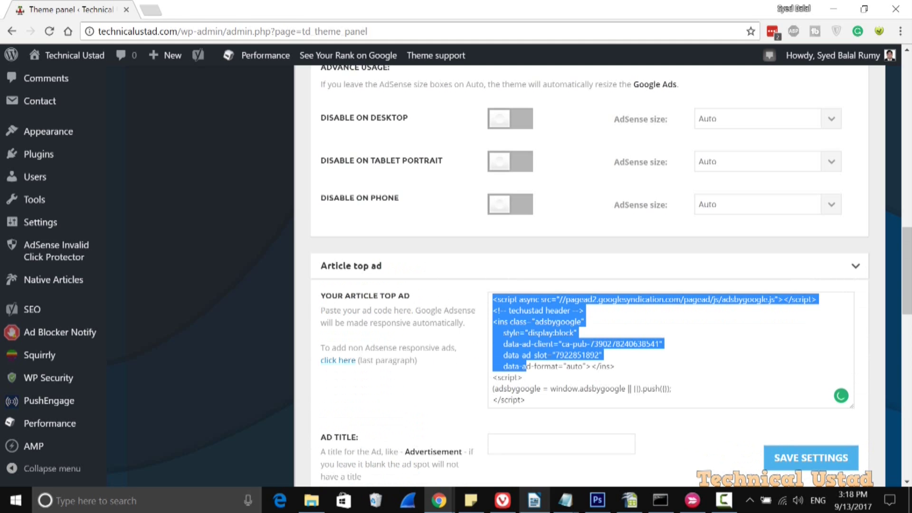
click(503, 500)
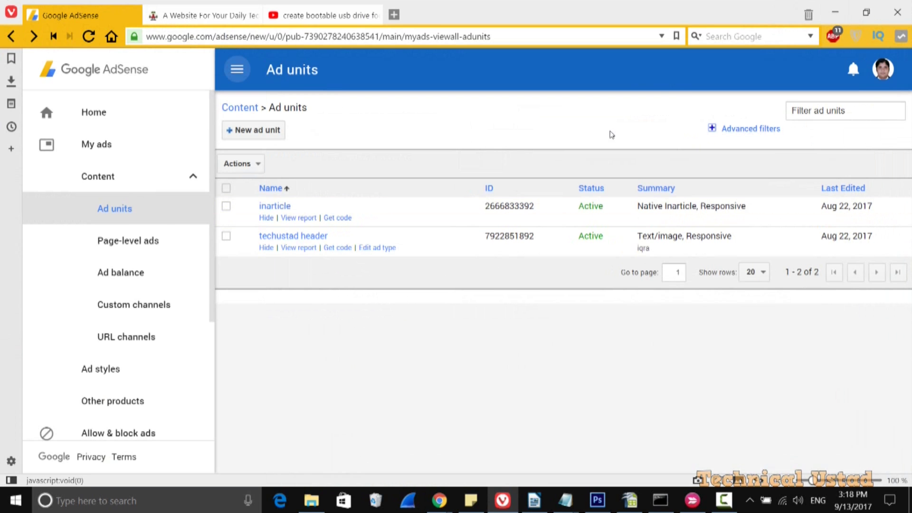
click(834, 12)
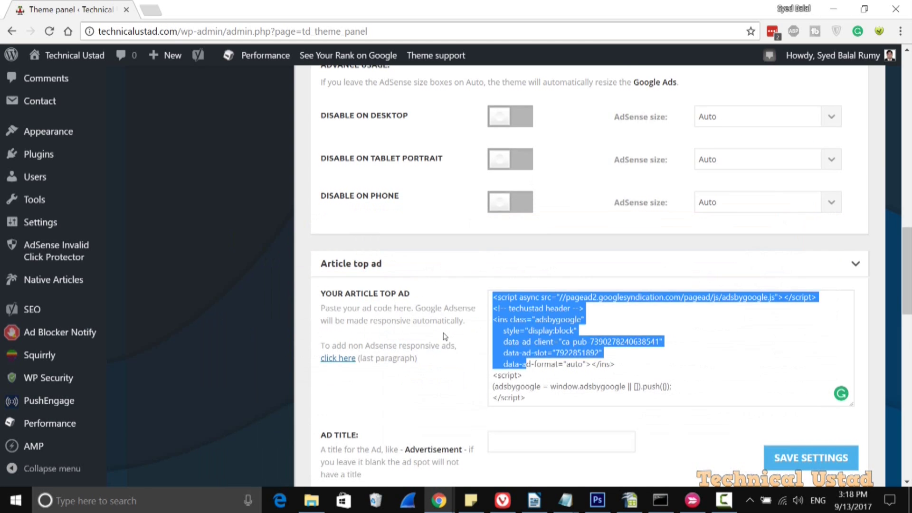
Expand the still-empty Article bottom ad section.
scroll(442, 330, down, 3)
scroll(439, 327, down, 5)
scroll(440, 327, down, 3)
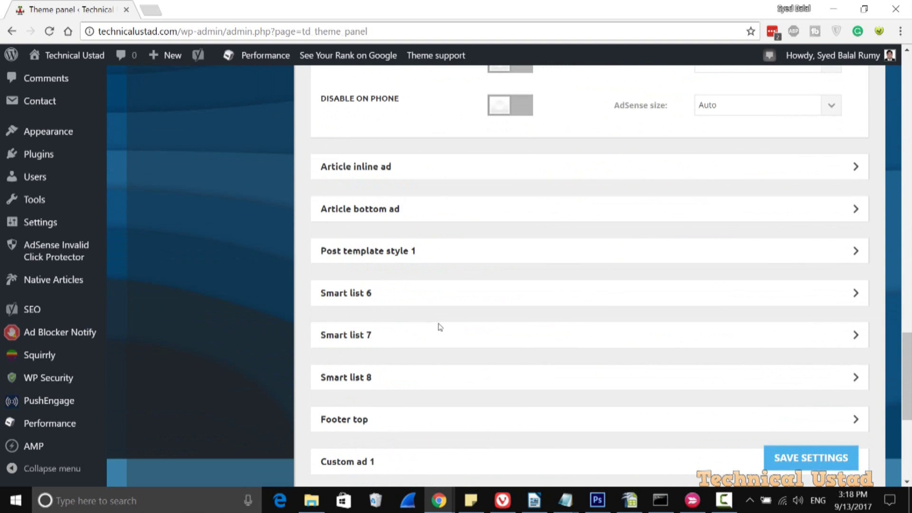
click(392, 216)
Expand the empty Background click Ad section below Article bottom ad.
scroll(464, 277, down, 2)
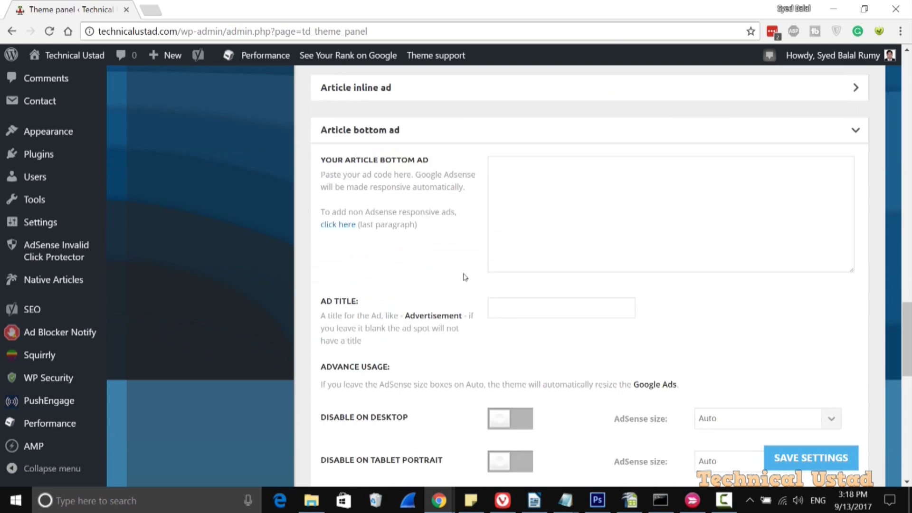
scroll(464, 277, down, 7)
scroll(462, 275, down, 6)
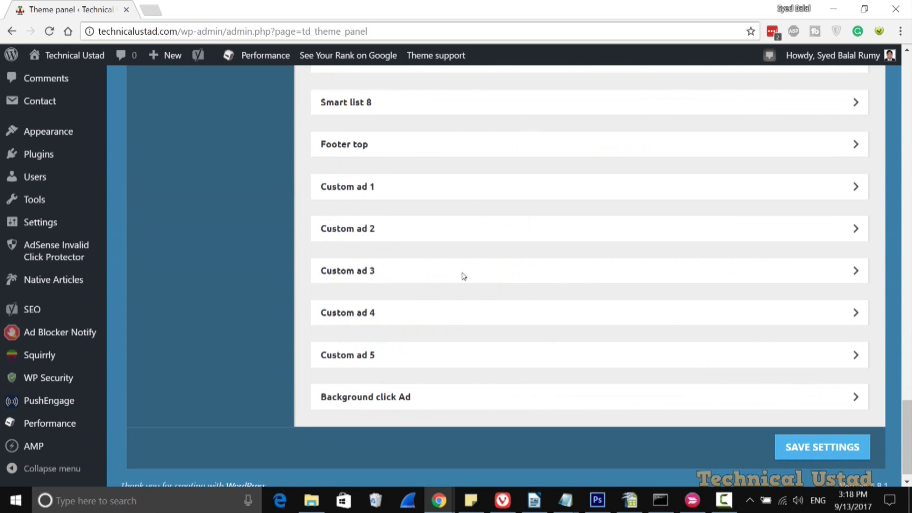
scroll(368, 173, up, 1)
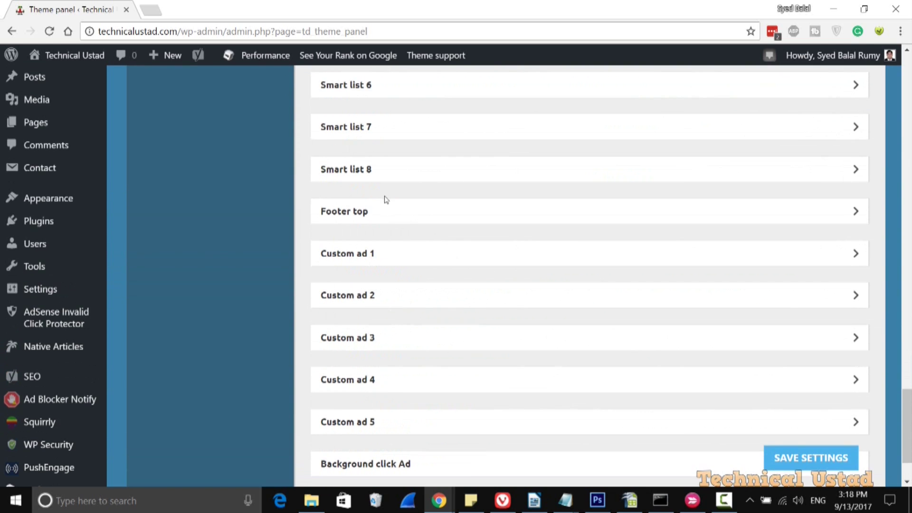
scroll(385, 201, down, 2)
click(416, 397)
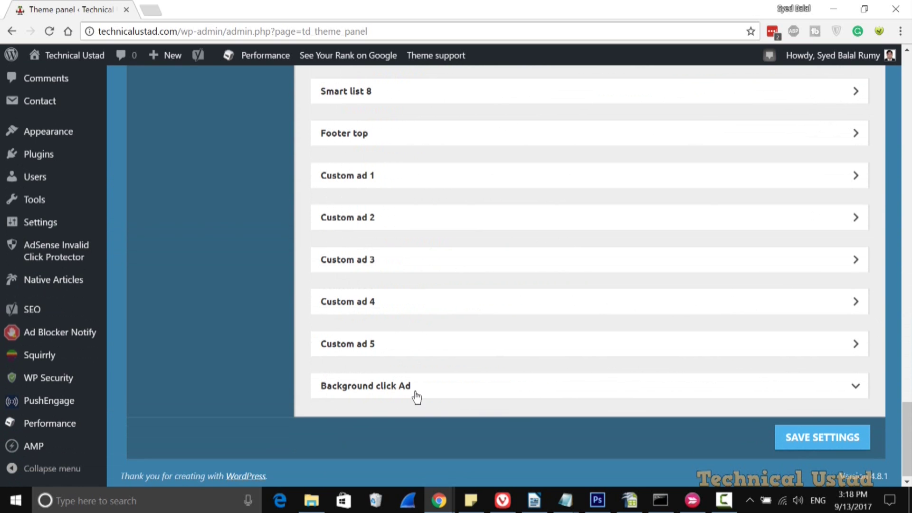
Look over the ad sections, then visit the live Technical Ustad homepage.
scroll(458, 380, down, 2)
scroll(456, 370, up, 1)
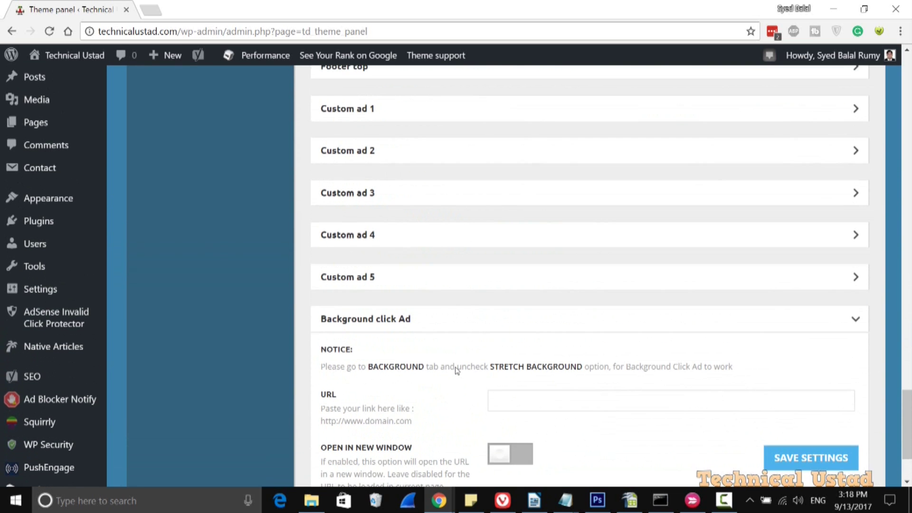
scroll(456, 371, up, 3)
scroll(457, 371, up, 1)
scroll(456, 370, down, 3)
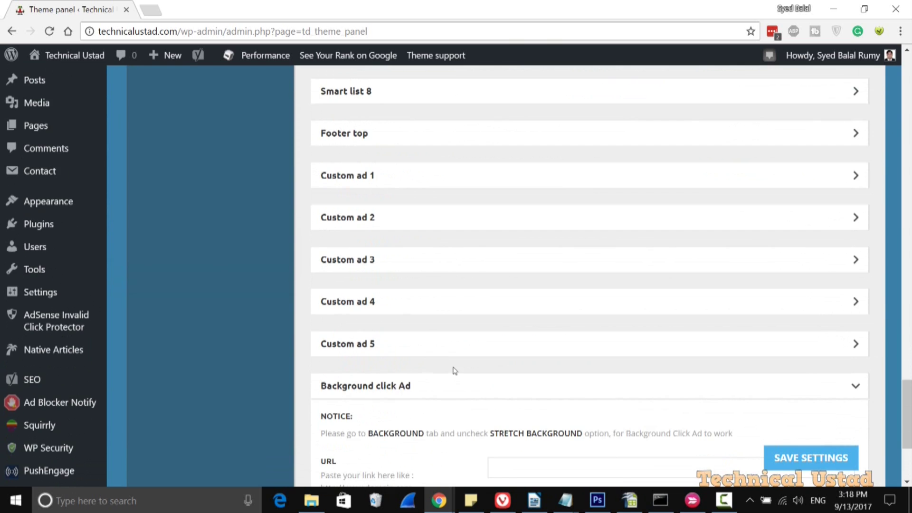
scroll(447, 366, down, 2)
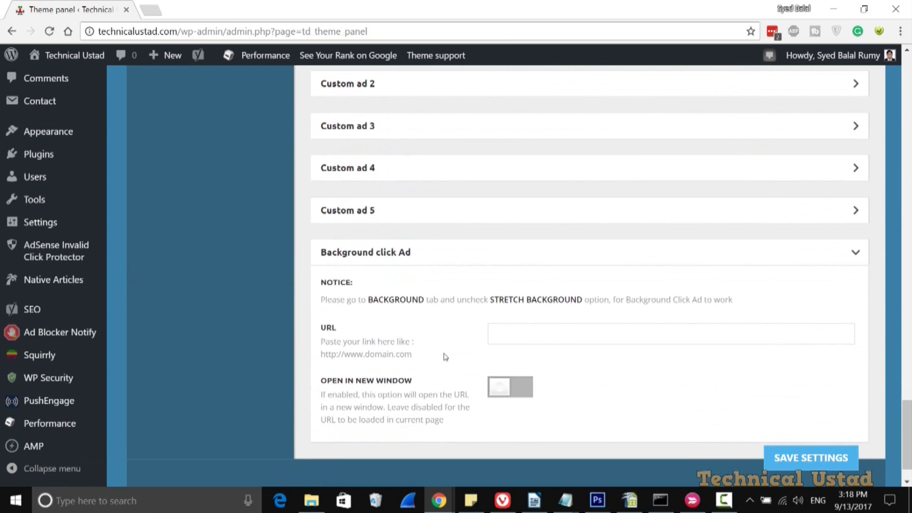
scroll(446, 356, up, 4)
scroll(445, 357, up, 5)
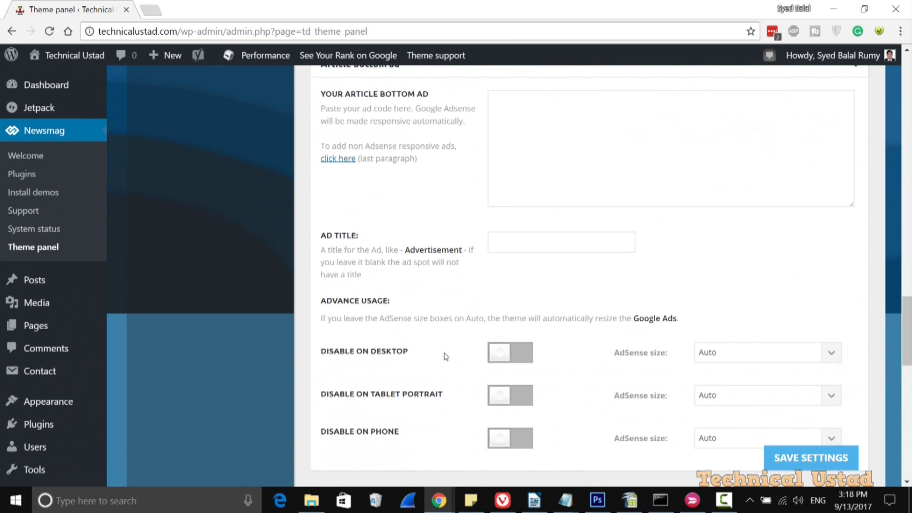
scroll(458, 357, down, 3)
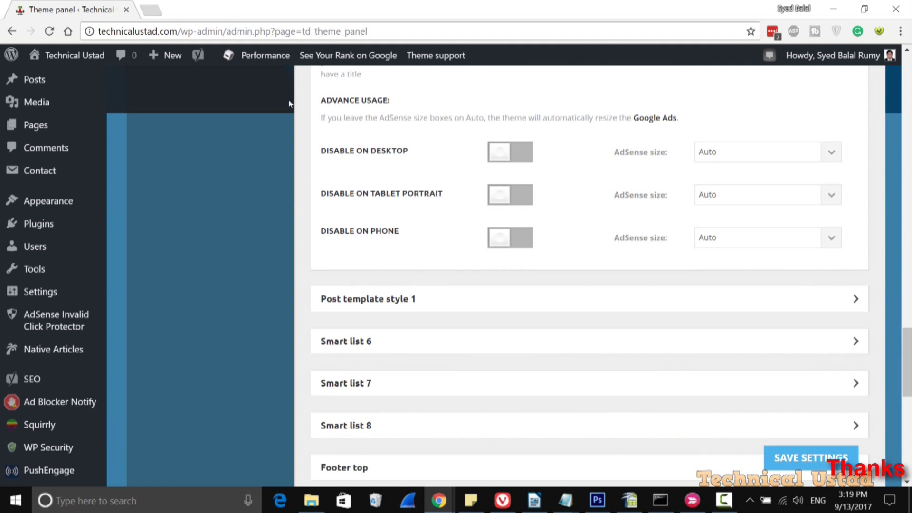
click(79, 81)
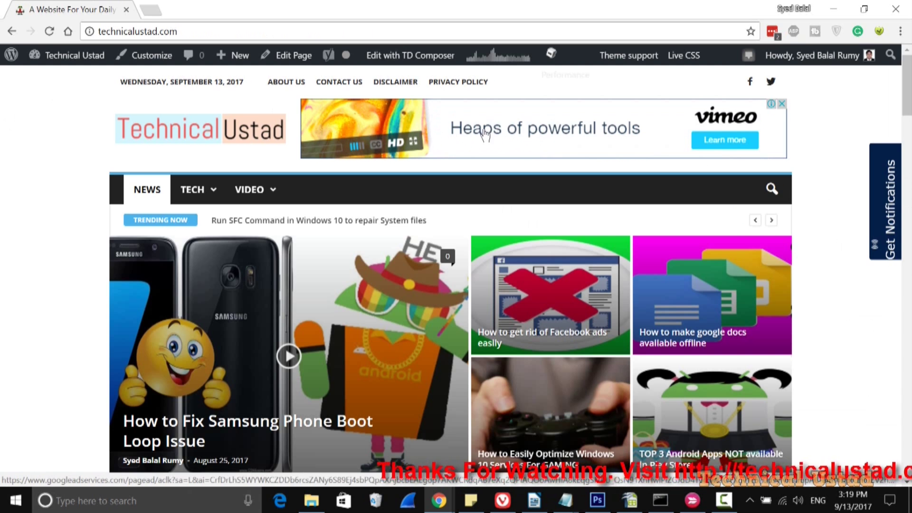
Scroll the homepage to the footer and back to Latest Articles, checking the sidebar and footer ads.
scroll(75, 147, down, 7)
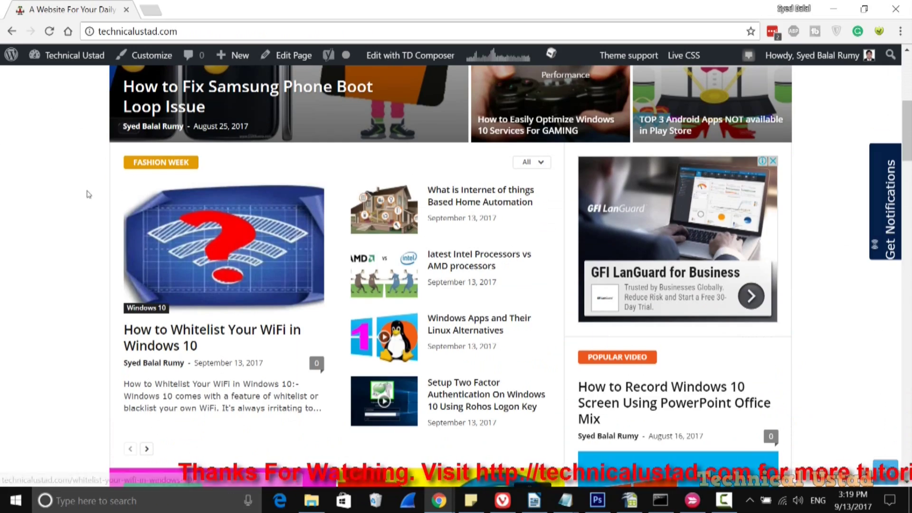
scroll(86, 189, down, 7)
scroll(84, 186, down, 3)
scroll(85, 186, down, 5)
scroll(85, 187, down, 5)
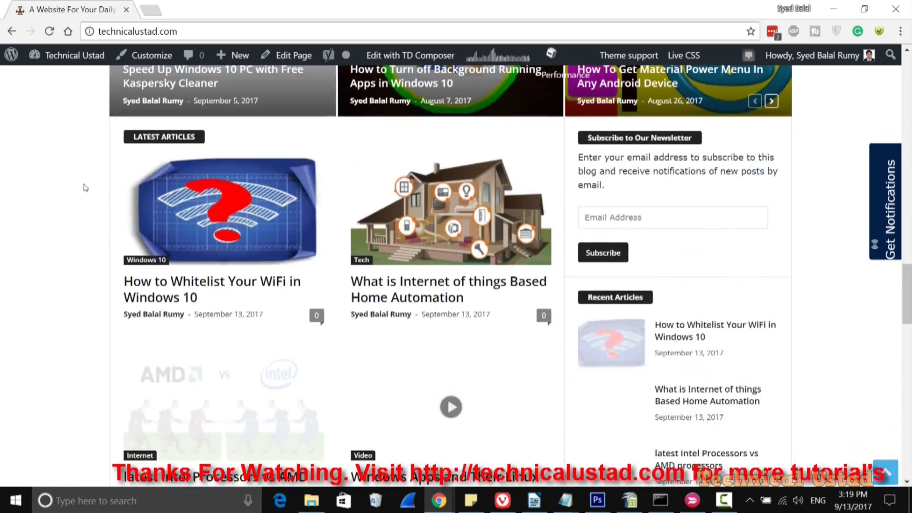
scroll(85, 187, down, 7)
scroll(85, 188, down, 7)
scroll(85, 189, down, 5)
scroll(86, 189, down, 2)
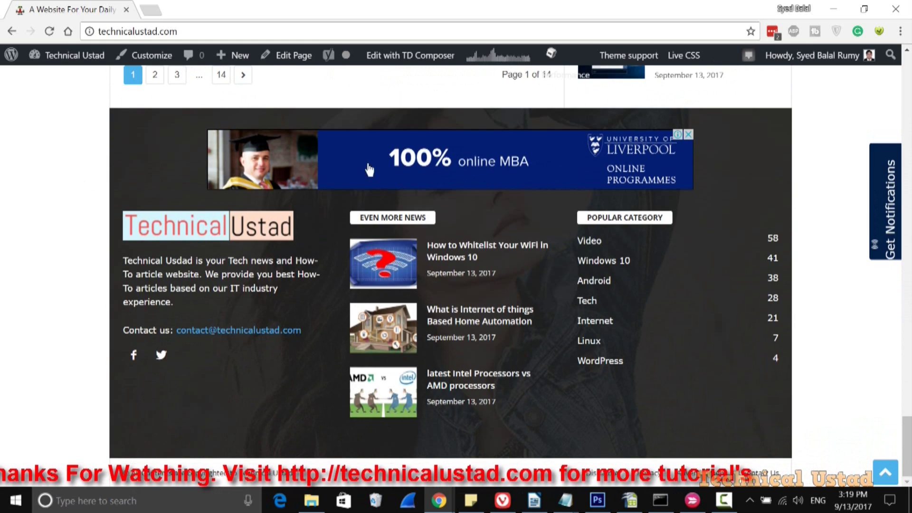
scroll(19, 171, up, 5)
scroll(19, 171, up, 2)
scroll(19, 171, up, 7)
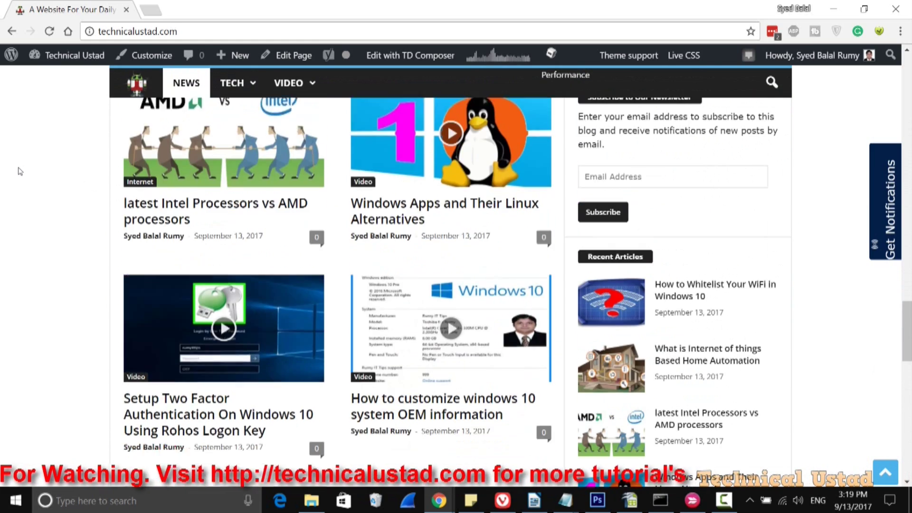
scroll(19, 171, up, 2)
scroll(19, 171, up, 4)
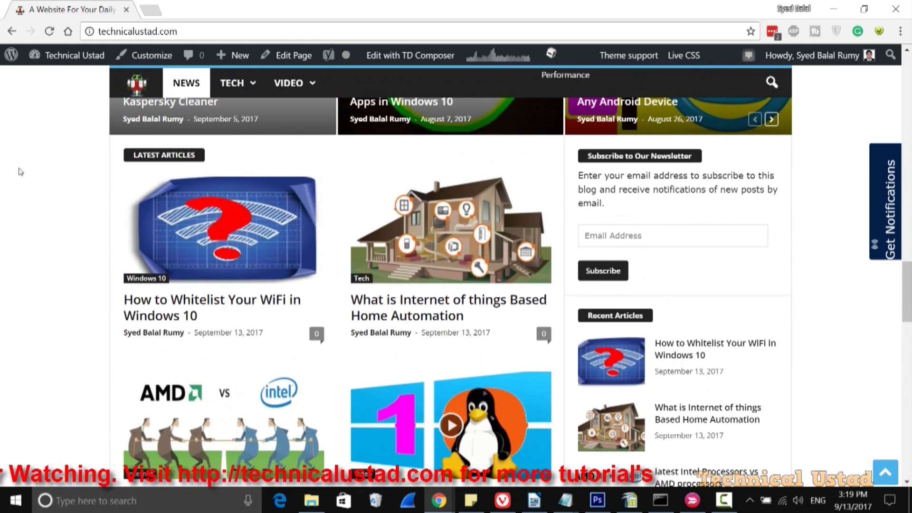
Open the How to Whitelist Your WiFi in Windows 10 article and check its top ads.
click(162, 315)
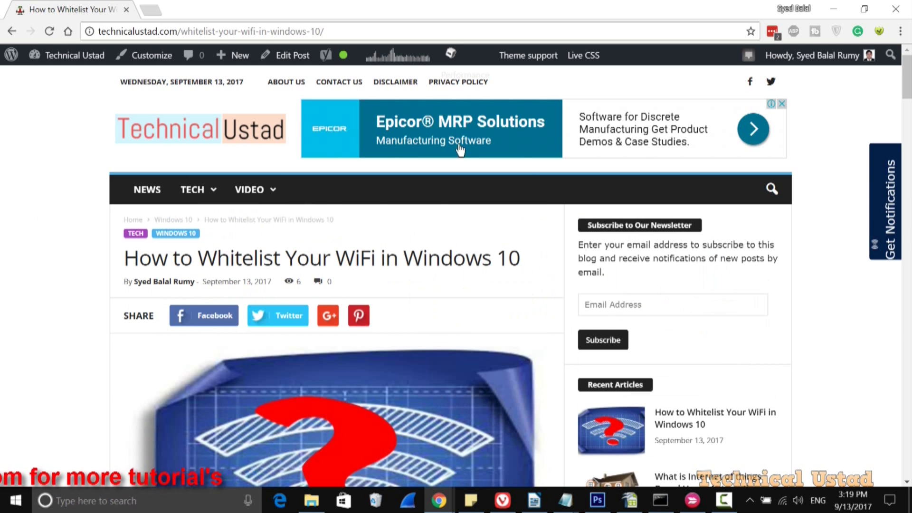
scroll(60, 212, down, 3)
scroll(58, 212, down, 2)
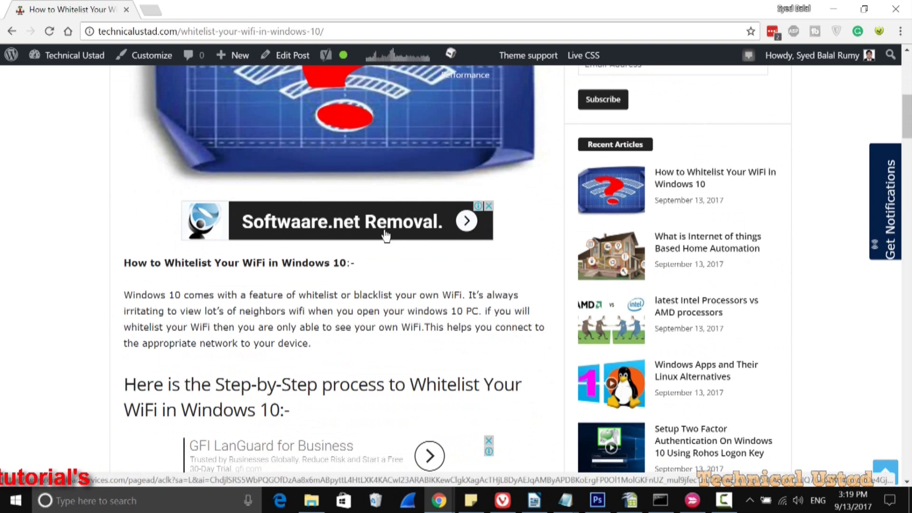
scroll(77, 236, down, 4)
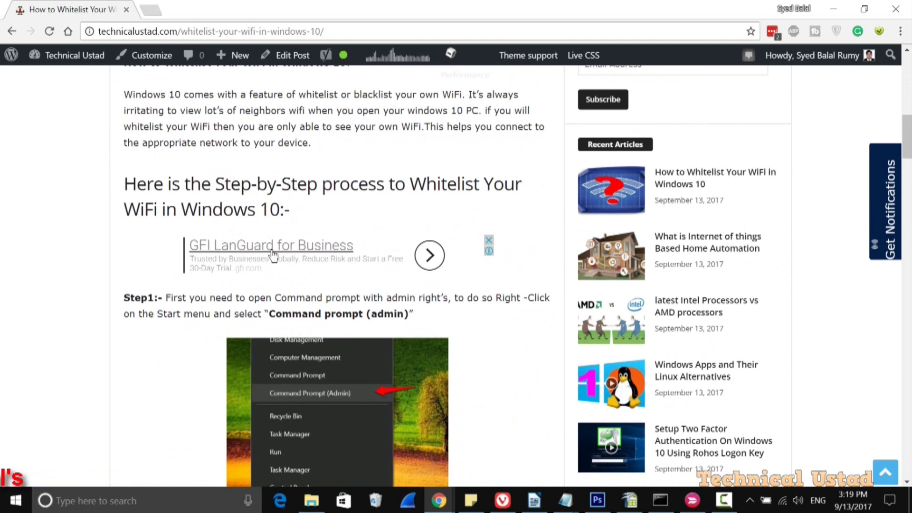
scroll(46, 249, down, 5)
scroll(46, 248, down, 4)
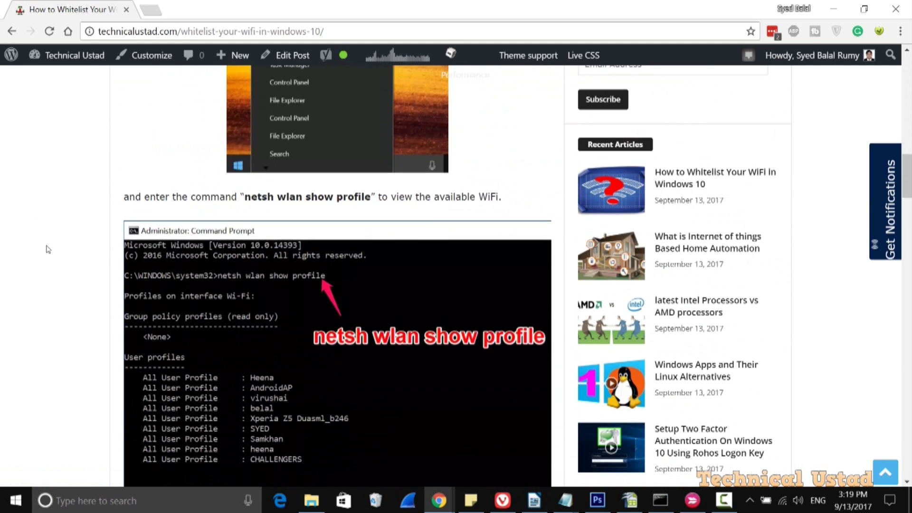
scroll(48, 249, down, 6)
scroll(48, 249, down, 4)
scroll(48, 249, down, 4)
Check the ads down to the article's footer, then return to the Windows desktop.
scroll(48, 249, down, 5)
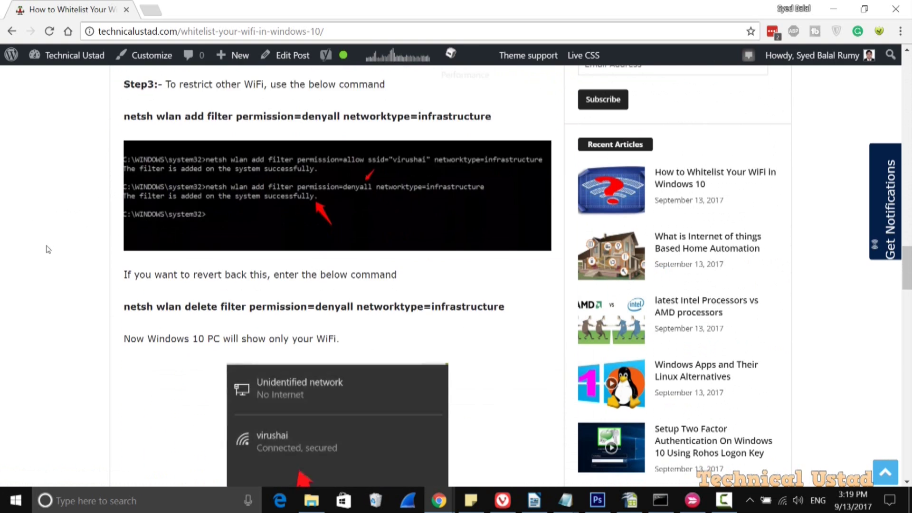
scroll(48, 249, down, 6)
scroll(47, 248, down, 3)
scroll(47, 248, down, 5)
scroll(47, 248, down, 4)
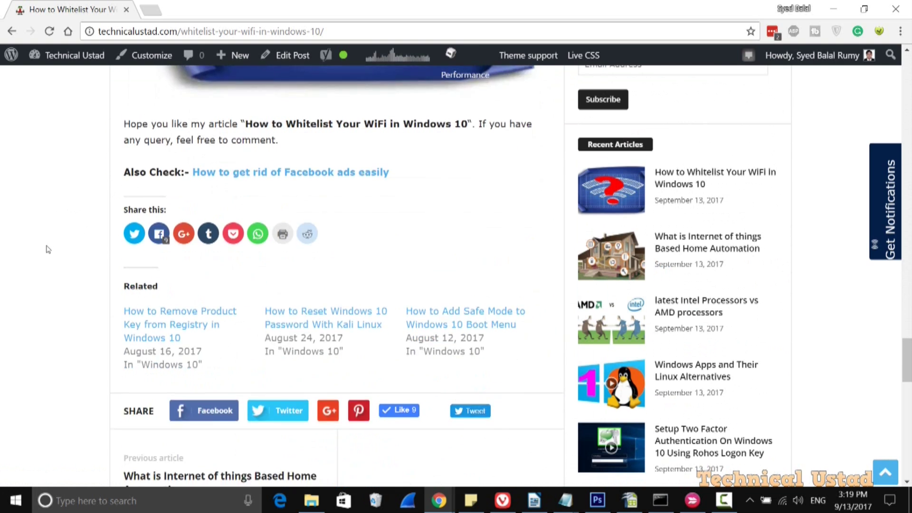
scroll(47, 249, down, 5)
scroll(47, 249, down, 5)
scroll(48, 249, down, 5)
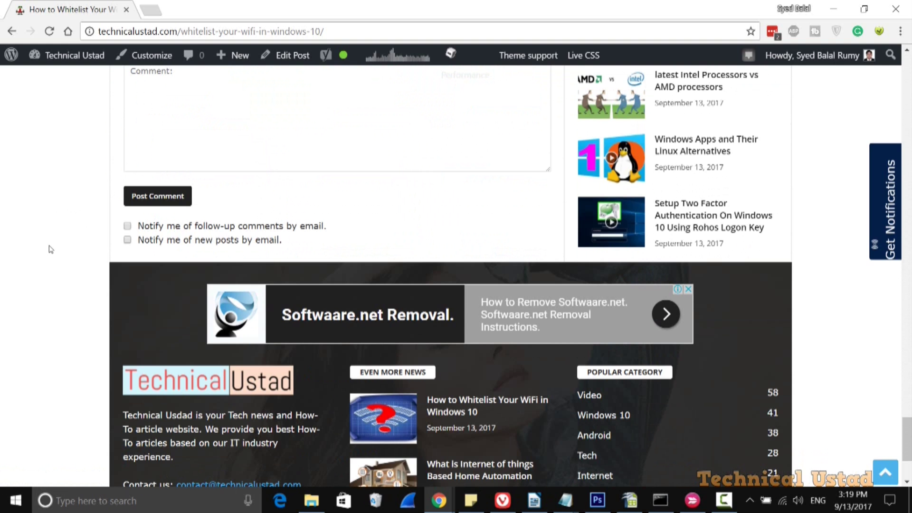
scroll(2, 270, down, 3)
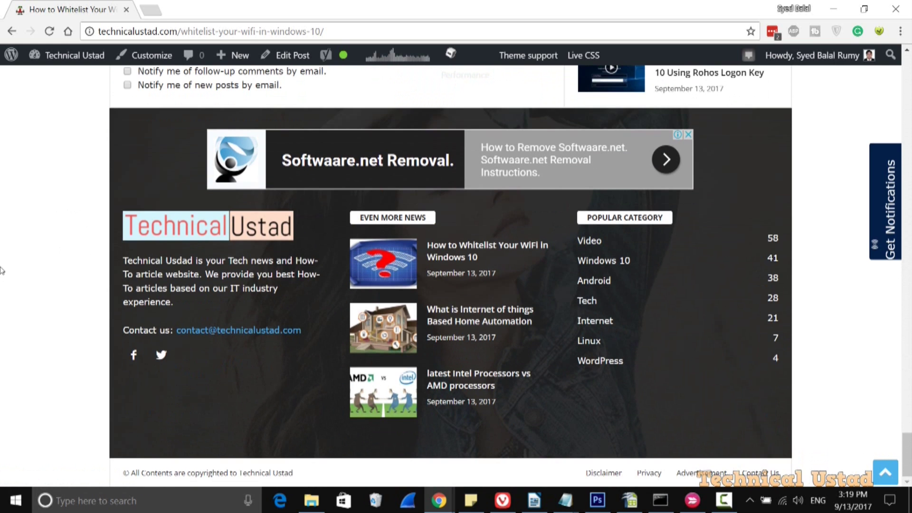
key(super+d)
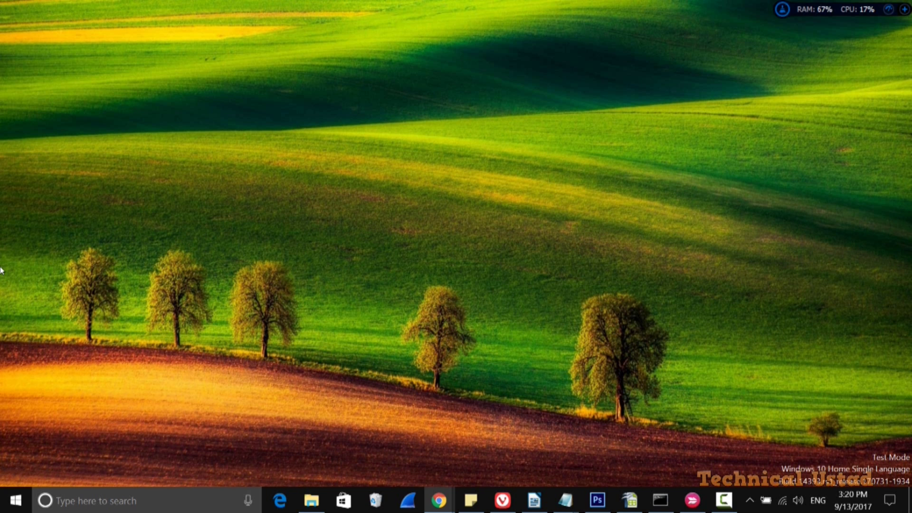